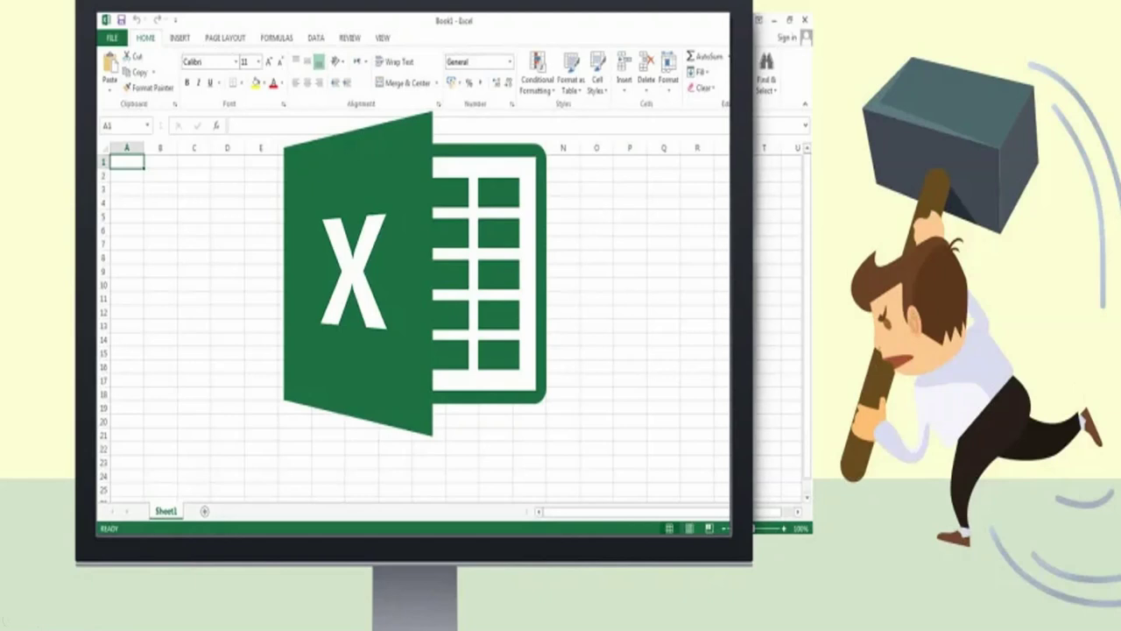
# - Switch to Oracle Applications, open the Blitz Report function from the Navigator and reposition its window
pyautogui.hotkey('alt', 'Tab')
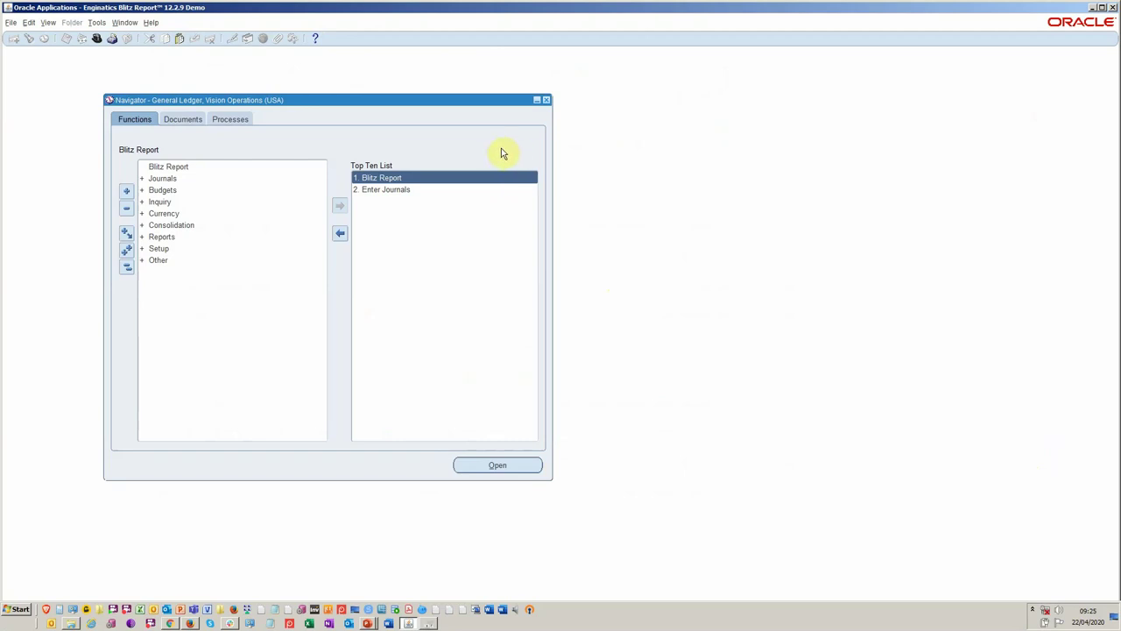
pyautogui.click(430, 179)
pyautogui.doubleClick(427, 179)
pyautogui.moveTo(202, 54); pyautogui.dragTo(351, 110)
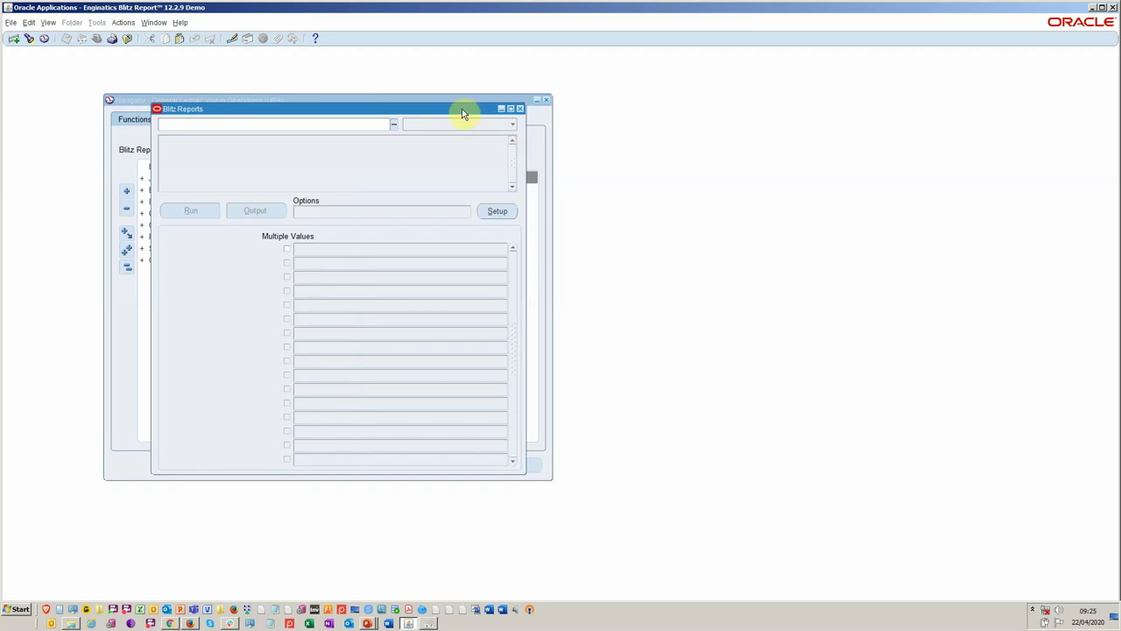
pyautogui.moveTo(448, 109); pyautogui.dragTo(496, 153)
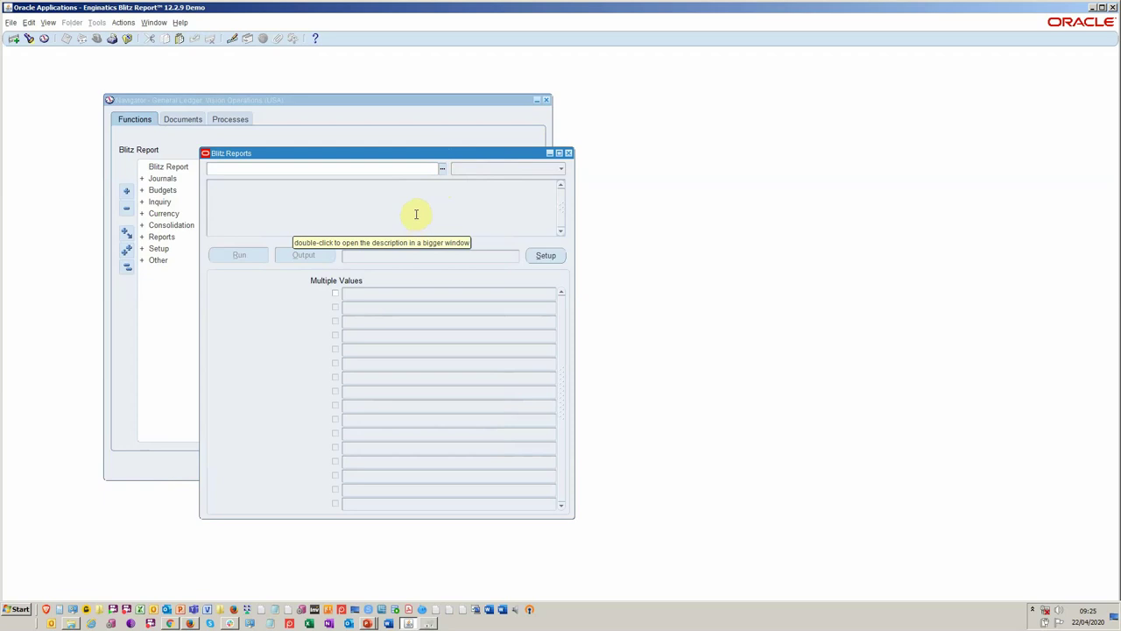
# - Limit the reports to the Finance category and select the GL Balance by Account Hierarchy report
pyautogui.click(531, 168)
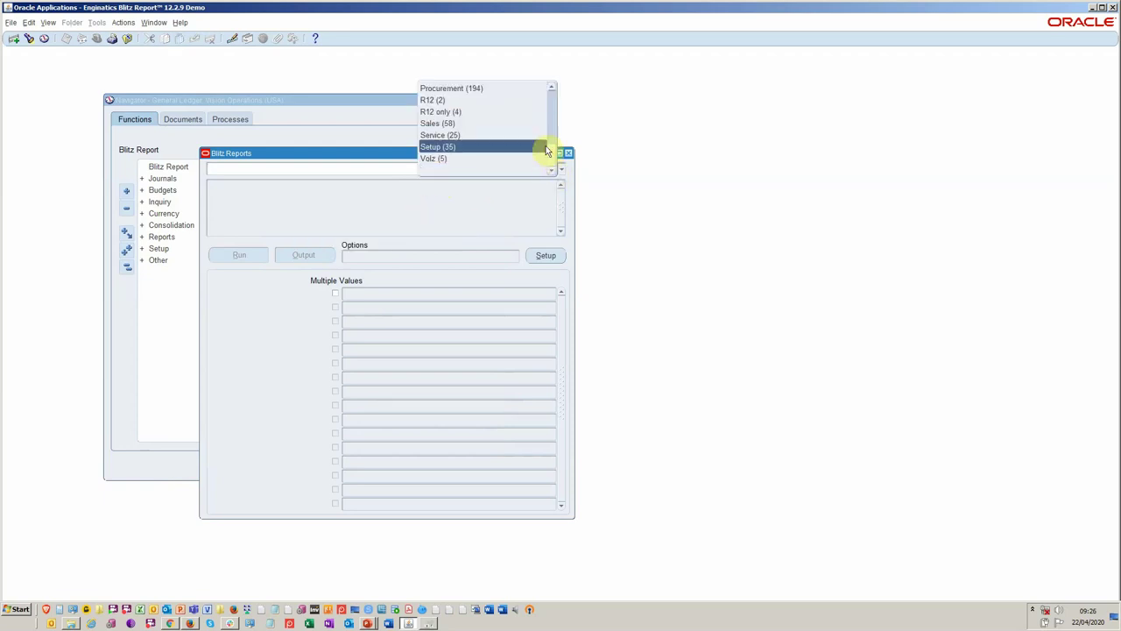
pyautogui.moveTo(555, 156); pyautogui.dragTo(555, 131)
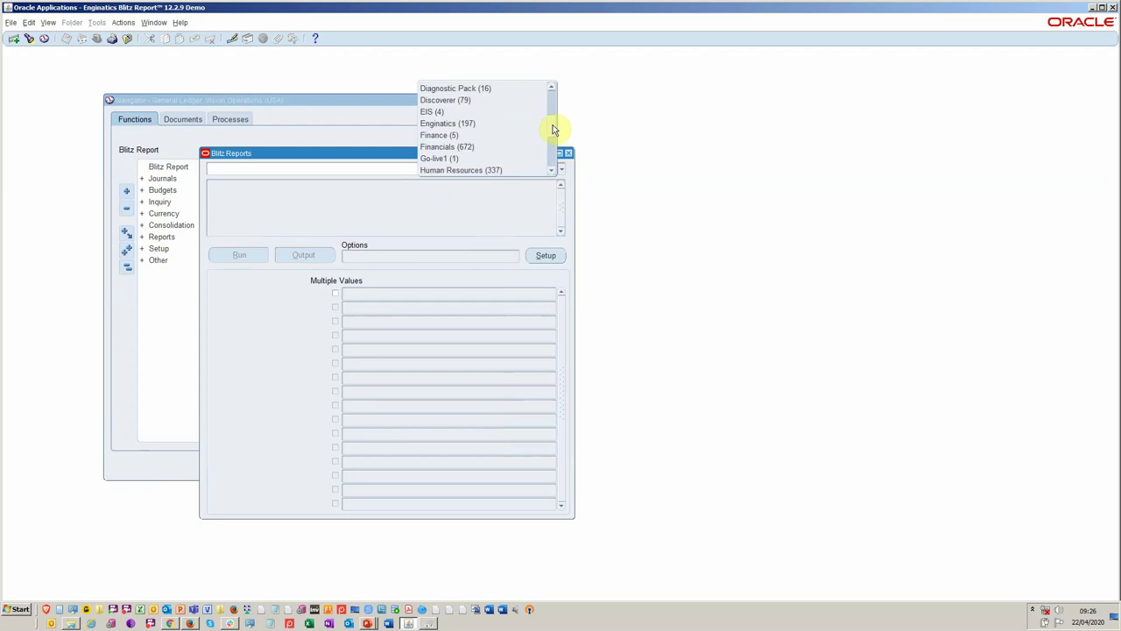
pyautogui.click(498, 136)
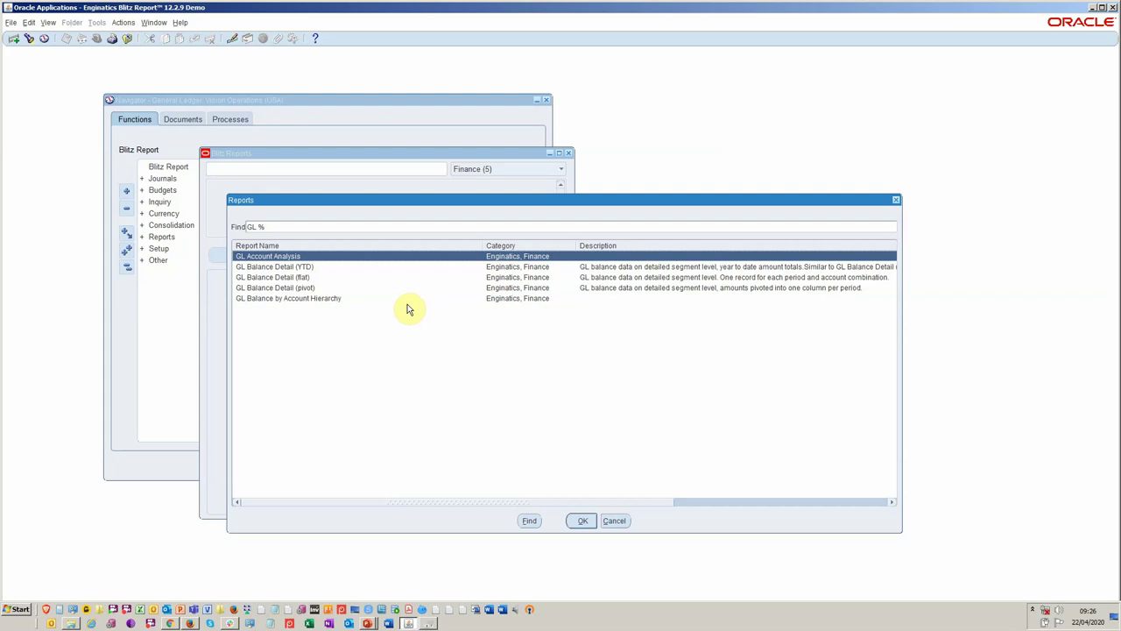
pyautogui.doubleClick(379, 298)
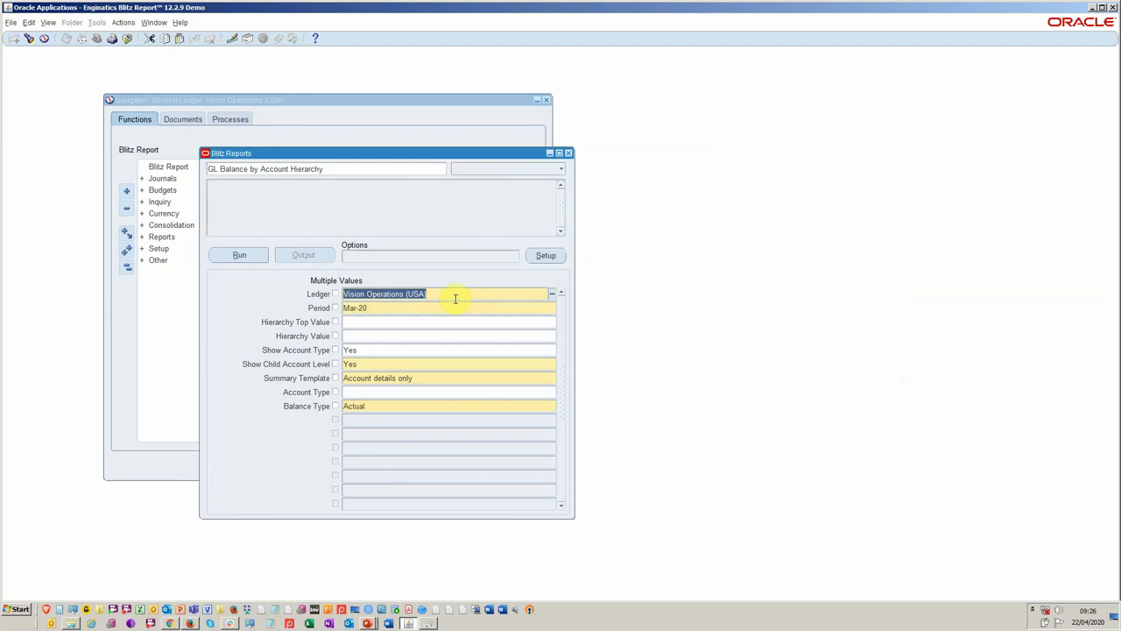
# - Set the report's Period parameter to Jun-07 and move the Blitz Reports window clear of the Navigator's function list
pyautogui.click(450, 306)
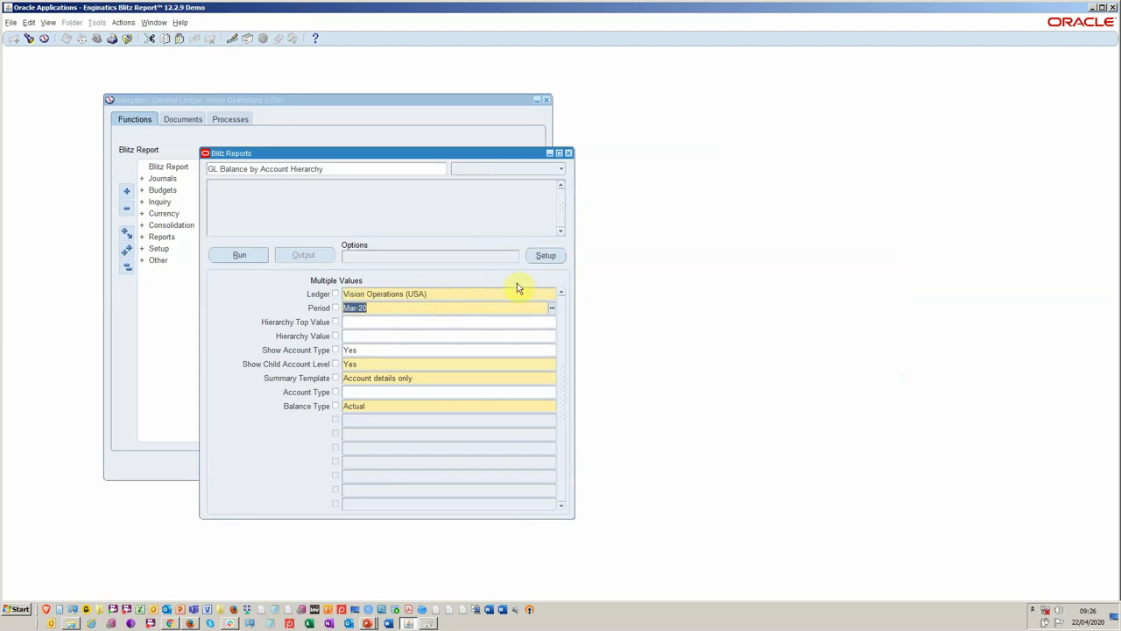
pyautogui.write('jun-07')
pyautogui.press('Tab')
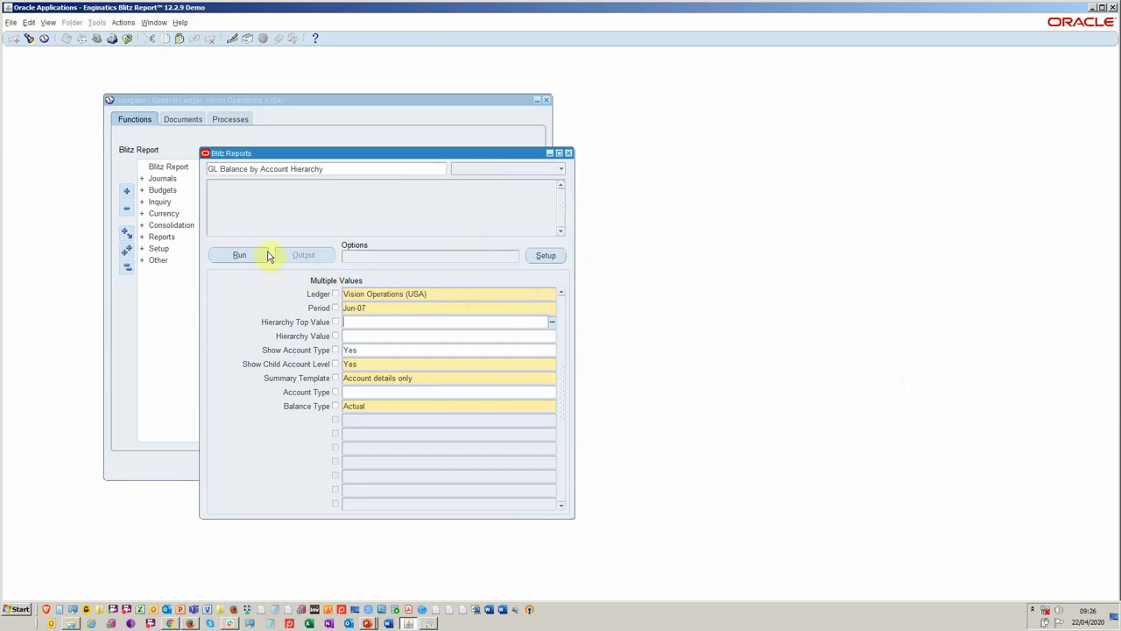
pyautogui.moveTo(306, 153); pyautogui.dragTo(378, 103)
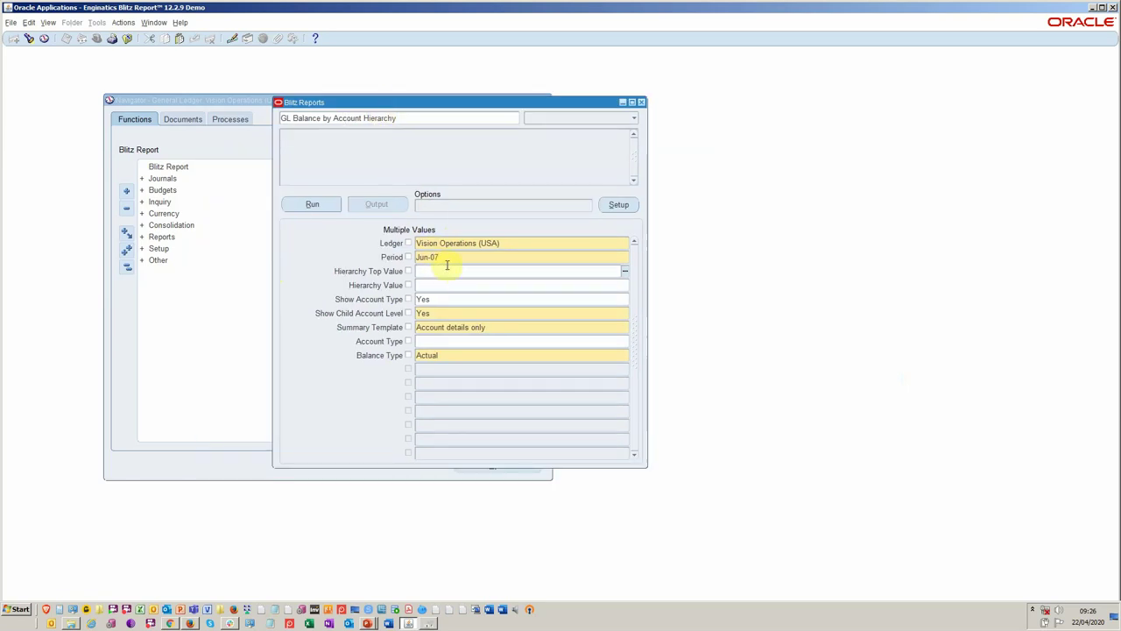
# - Look through the available hierarchy values and set Hierarchy Top Value to PT, Parent Total
pyautogui.click(624, 271)
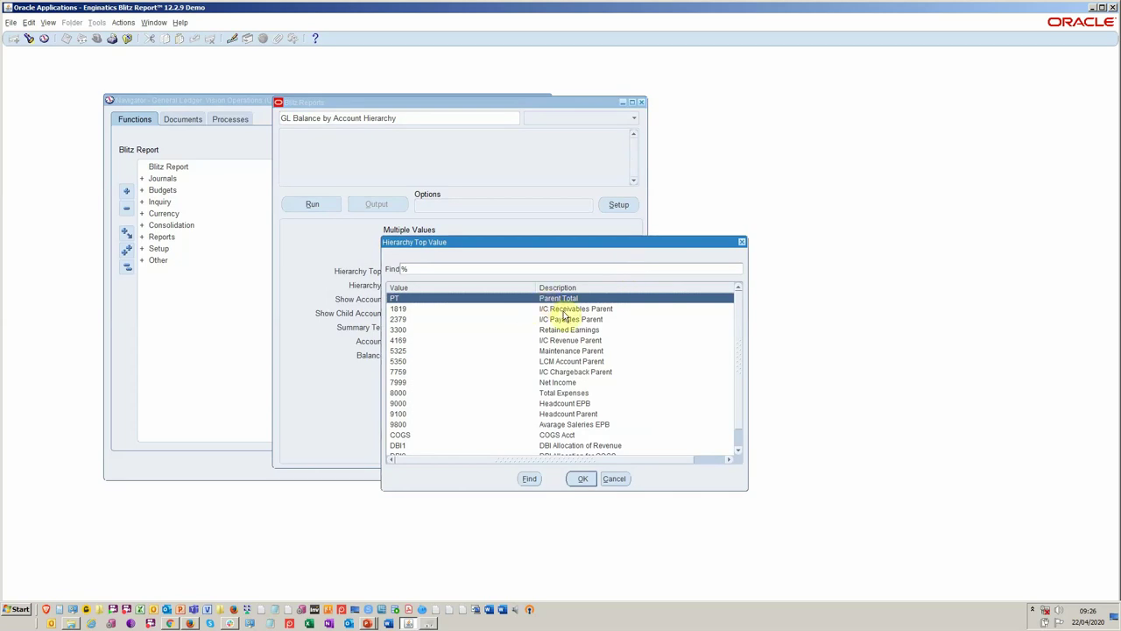
pyautogui.click(562, 434)
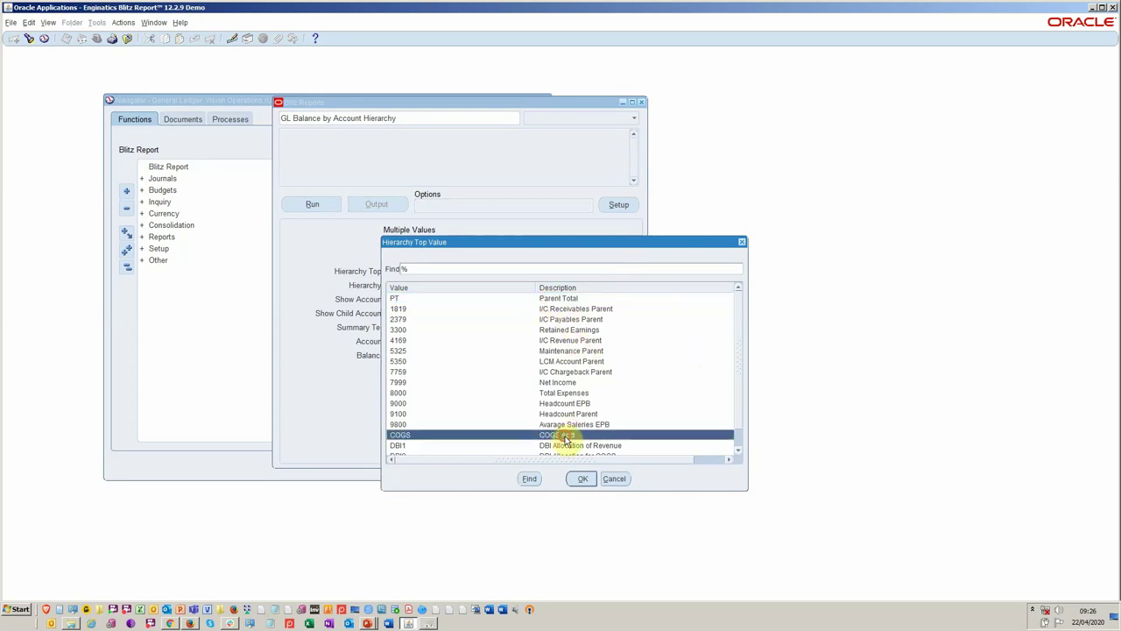
pyautogui.scroll(-2, 740, 341)
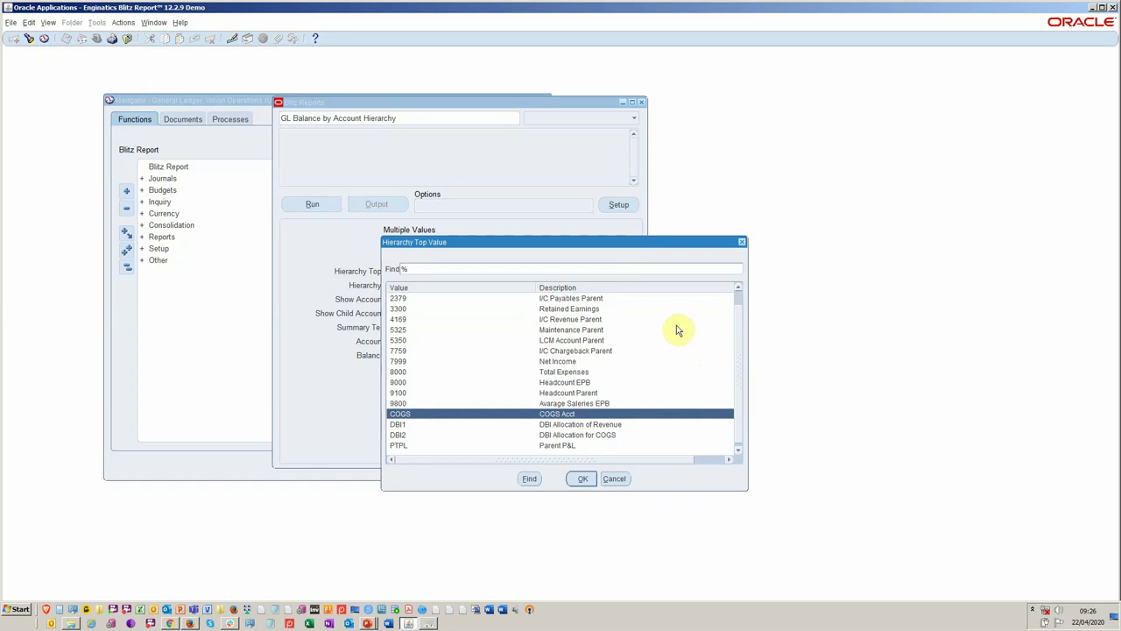
pyautogui.scroll(2, 740, 350)
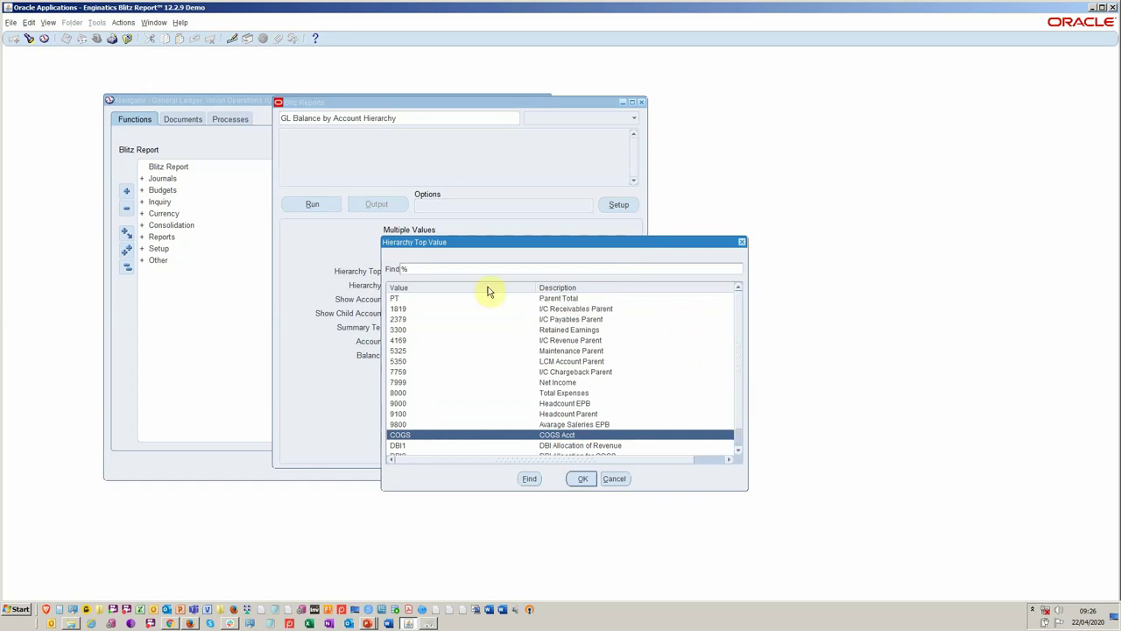
pyautogui.doubleClick(437, 297)
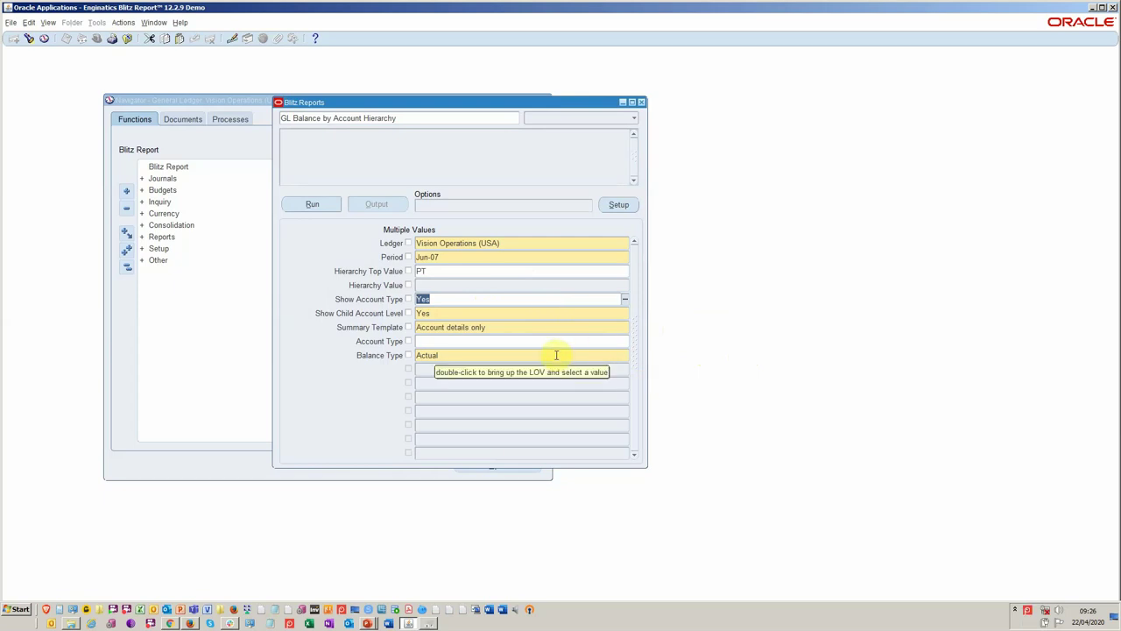
# - Check the available Account Type values without choosing one, and run the report
pyautogui.click(550, 340)
pyautogui.click(624, 341)
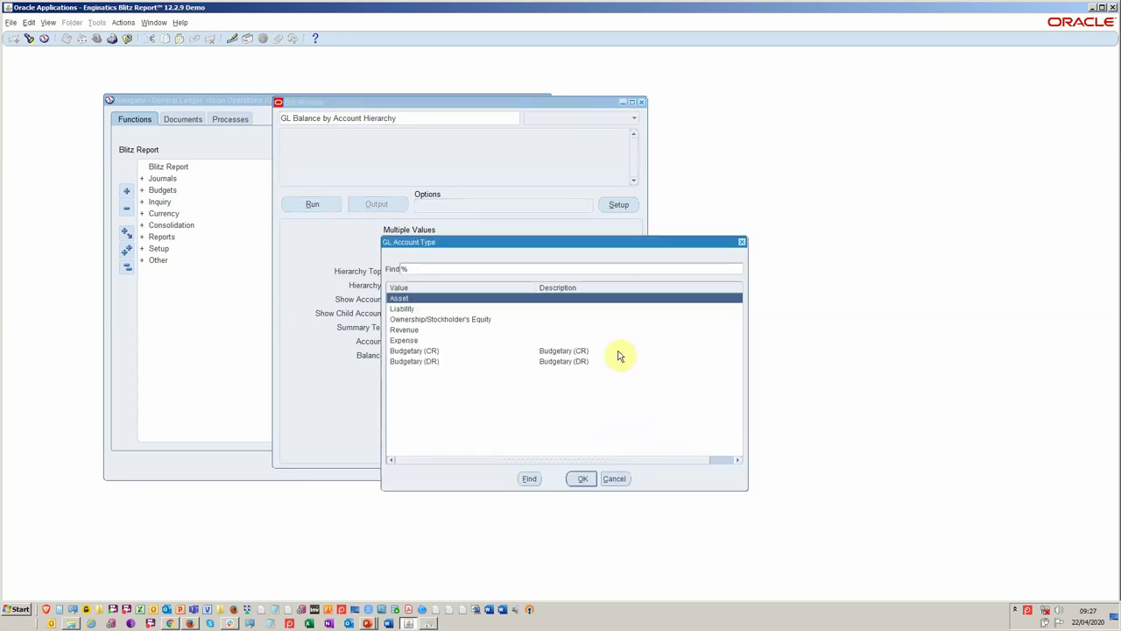
pyautogui.click(611, 480)
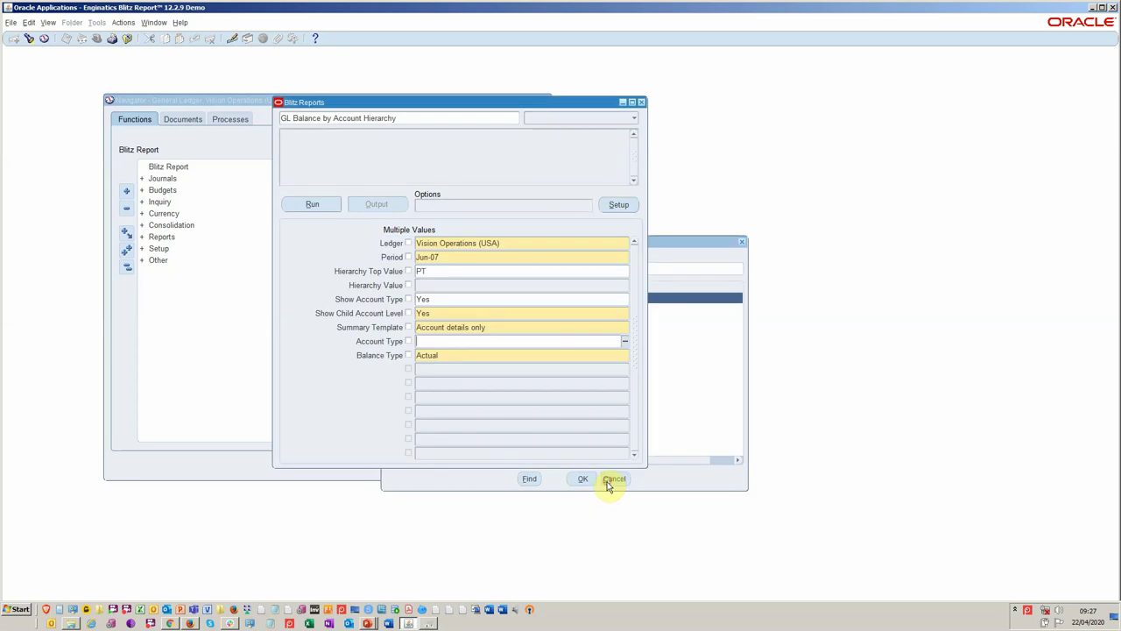
pyautogui.click(316, 208)
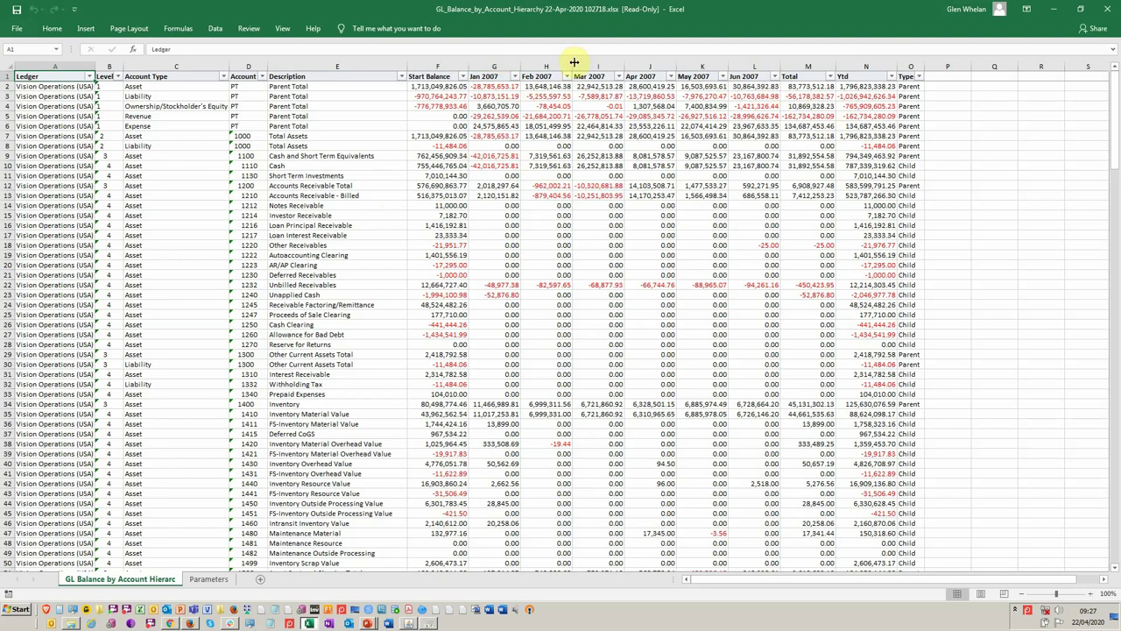
# - Examine the filter values offered for the Type, Account and Account Type columns in the Excel output
pyautogui.click(919, 77)
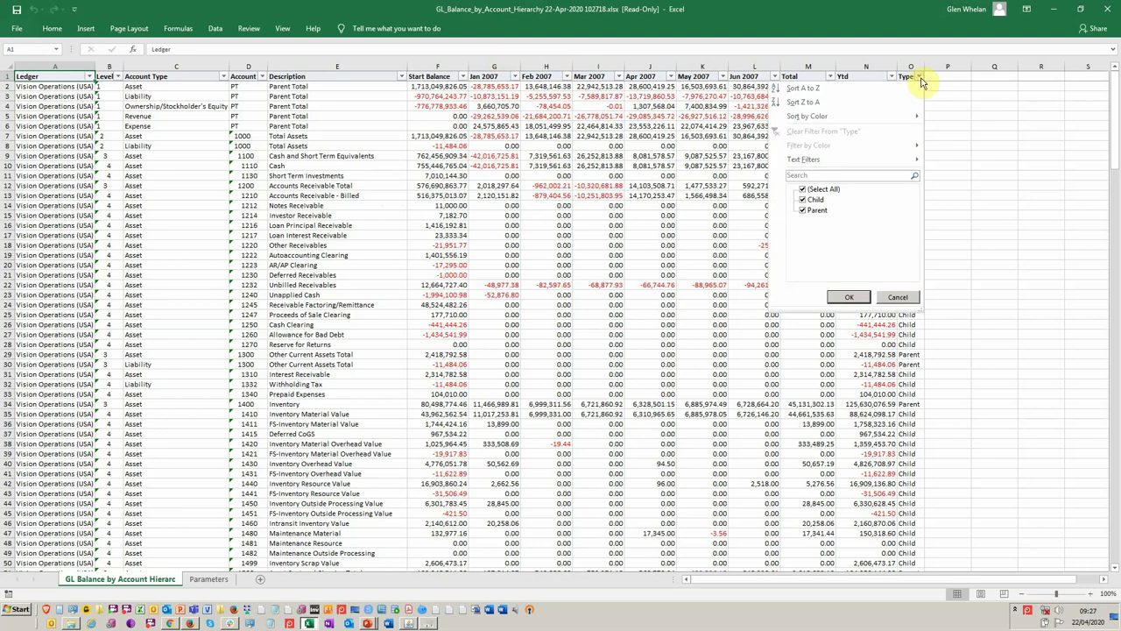
pyautogui.click(919, 78)
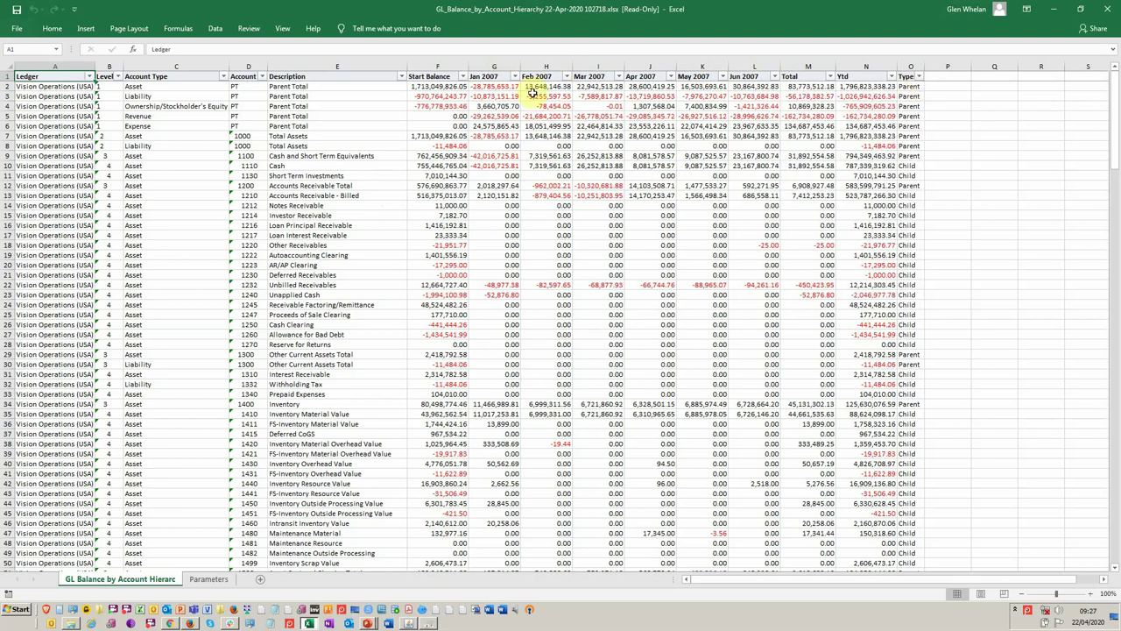
pyautogui.click(262, 77)
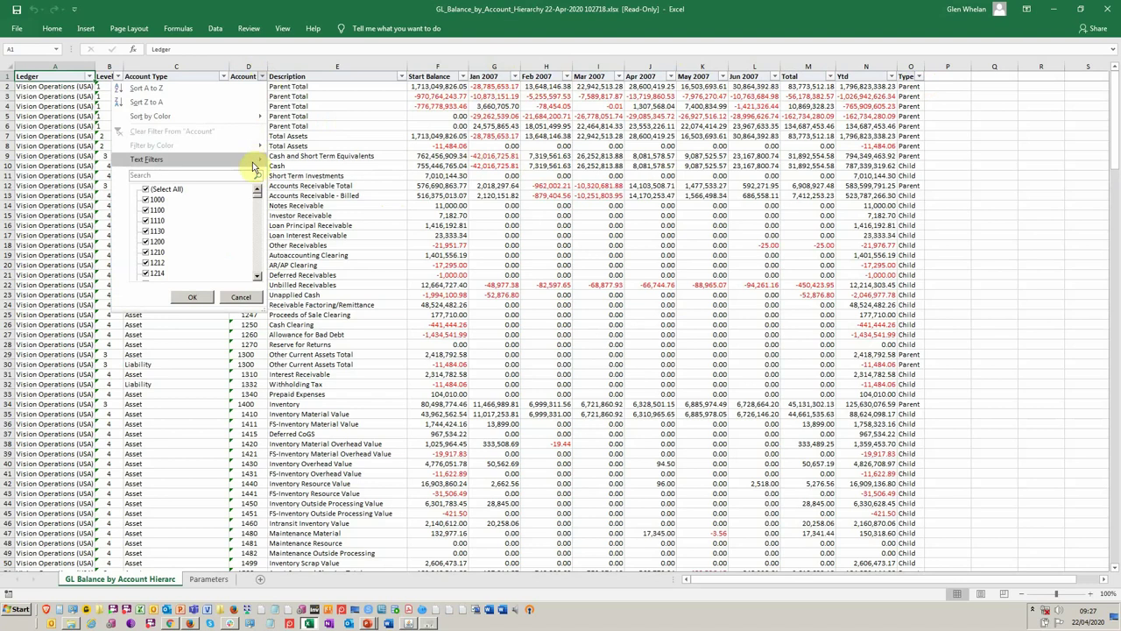
pyautogui.moveTo(257, 194); pyautogui.dragTo(258, 279)
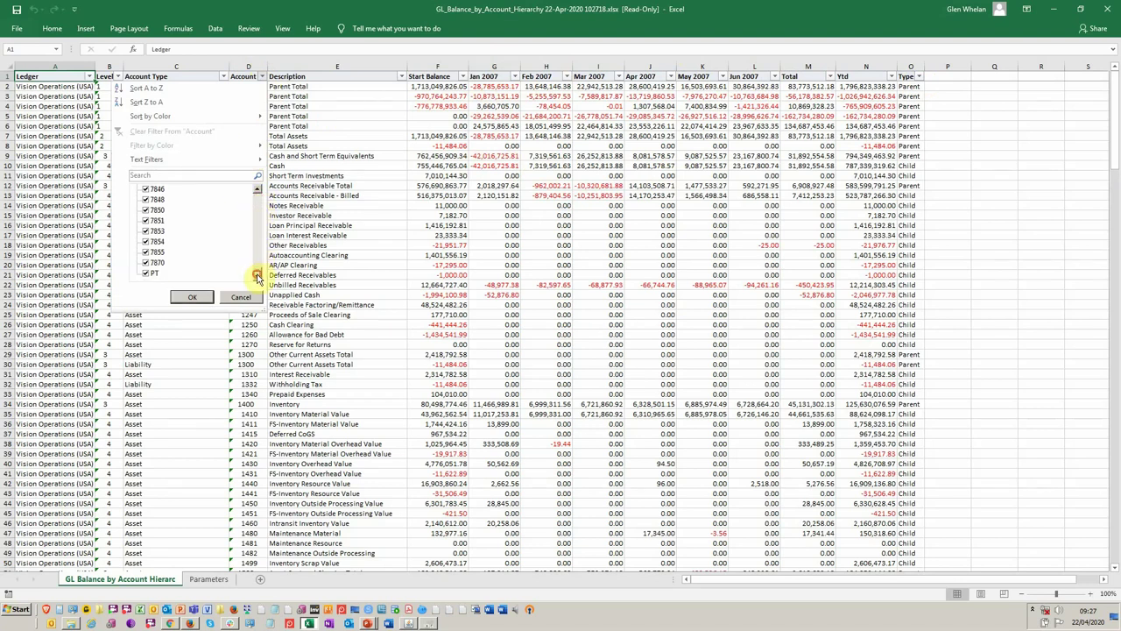
pyautogui.click(241, 298)
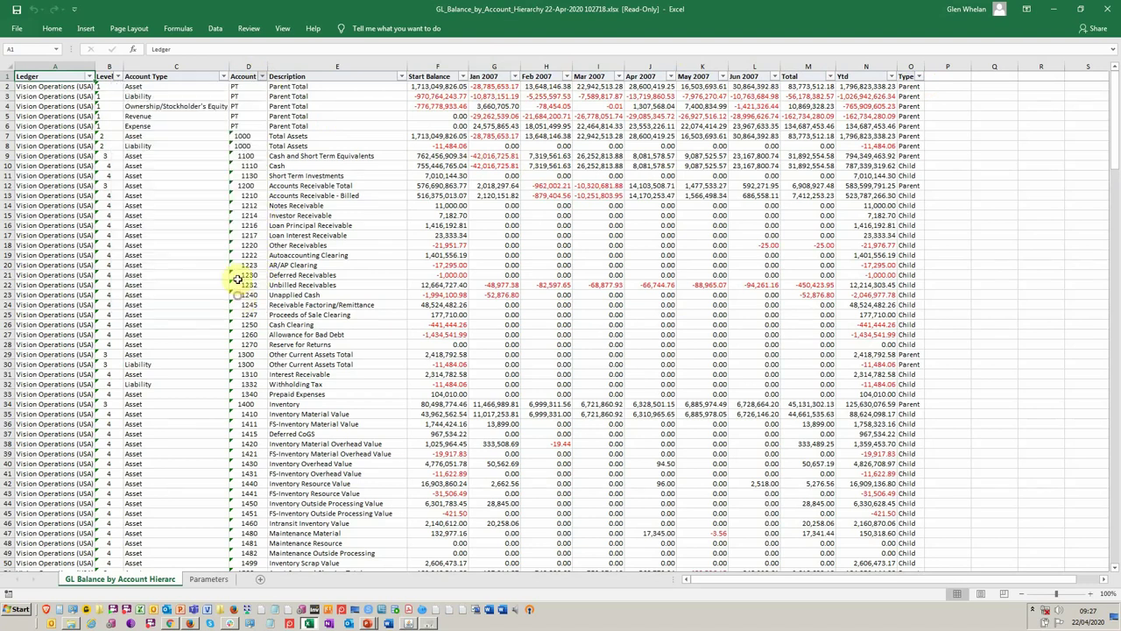
pyautogui.click(223, 77)
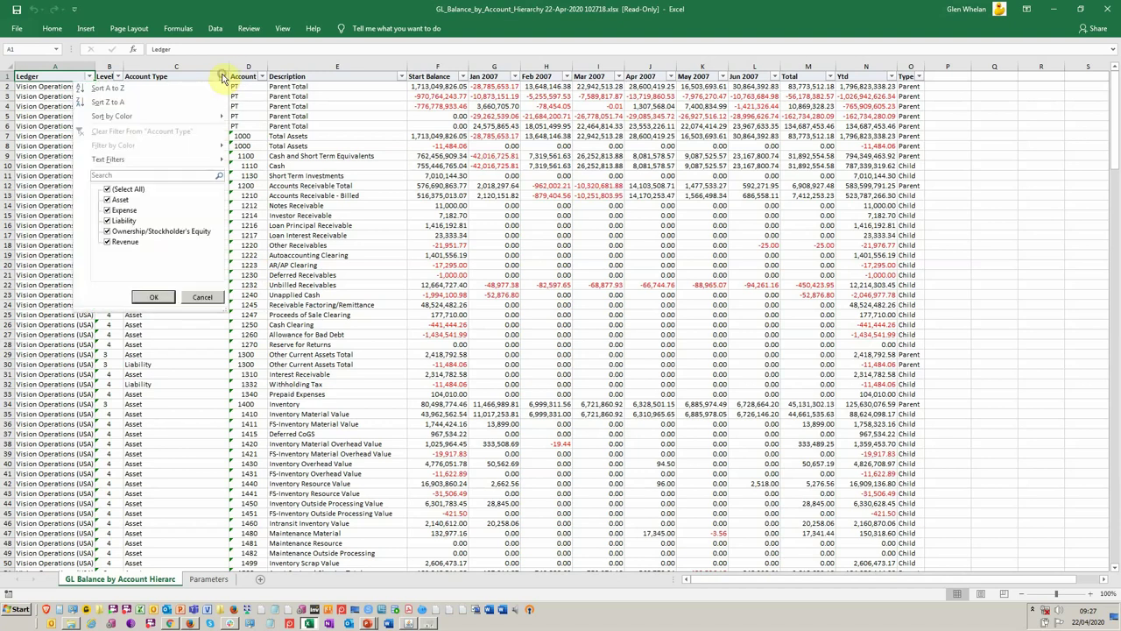
pyautogui.click(224, 78)
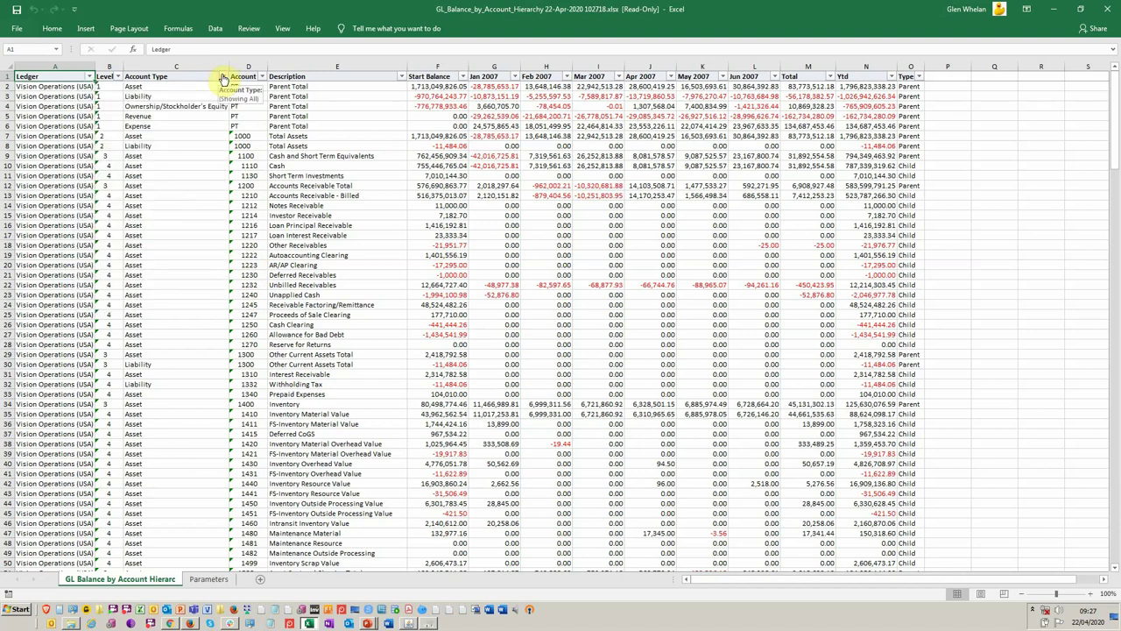
pyautogui.click(338, 67)
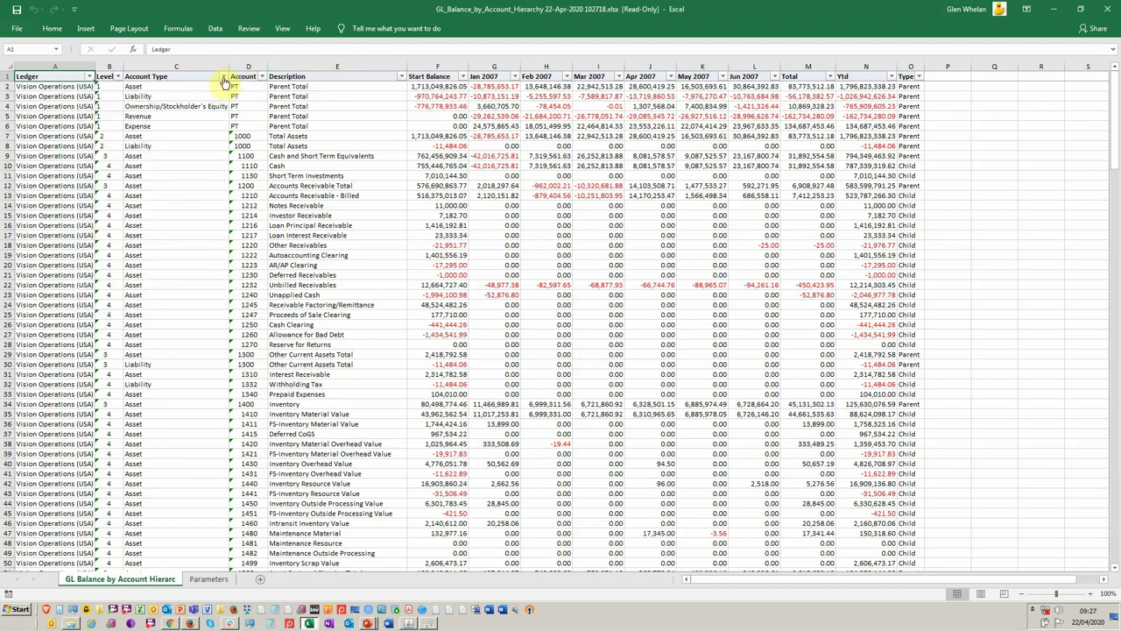
# - Filter the Account Type column to show only Expense rows
pyautogui.click(223, 77)
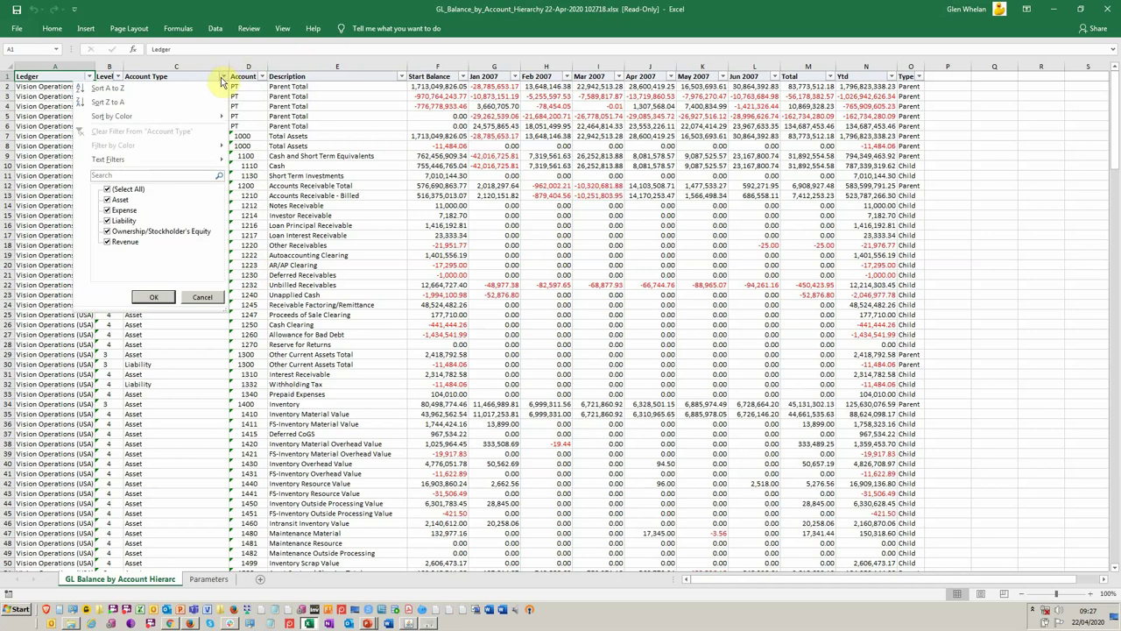
pyautogui.click(131, 189)
pyautogui.click(122, 209)
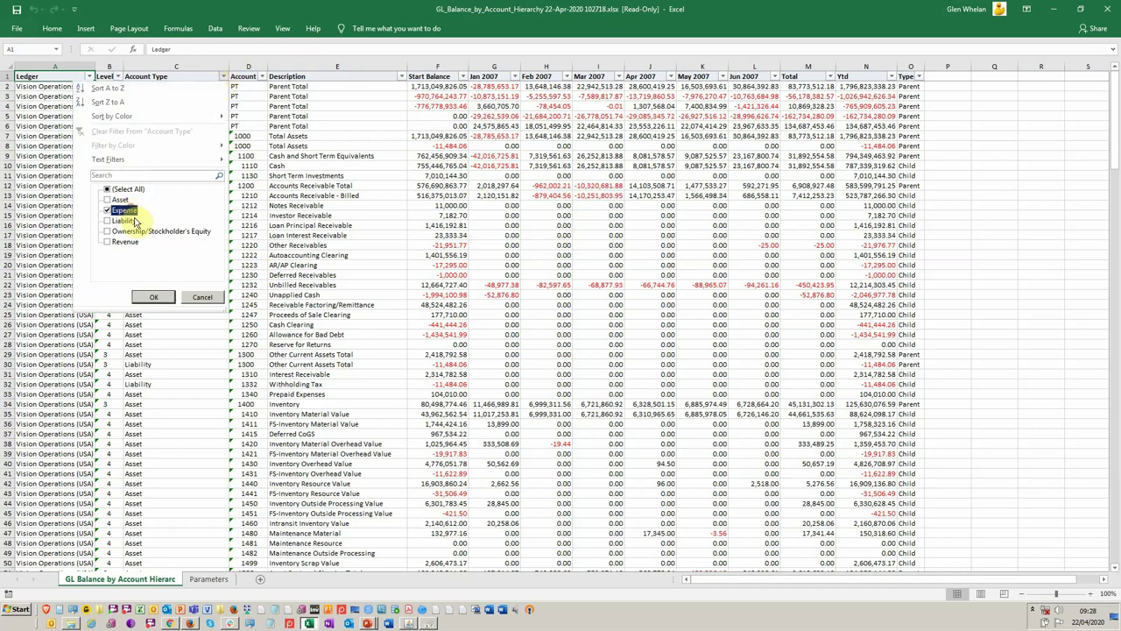
pyautogui.click(154, 297)
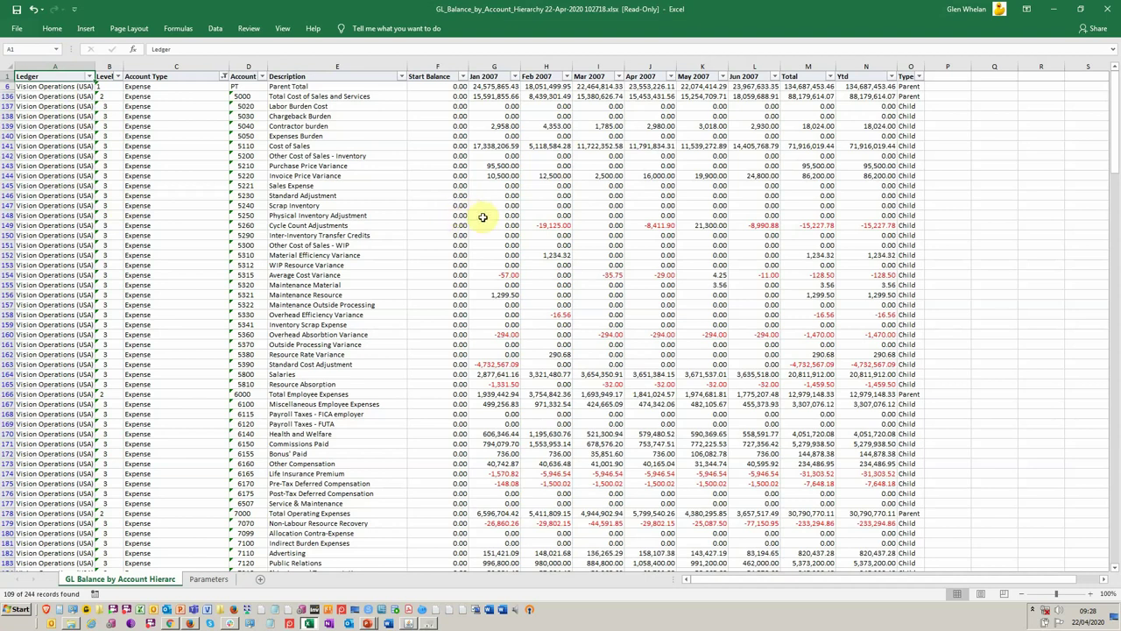
# - Switch back to Oracle Applications and create a new column template from the report's additional options
pyautogui.hotkey('alt', 'Tab')
pyautogui.hotkey('alt', 'Tab')
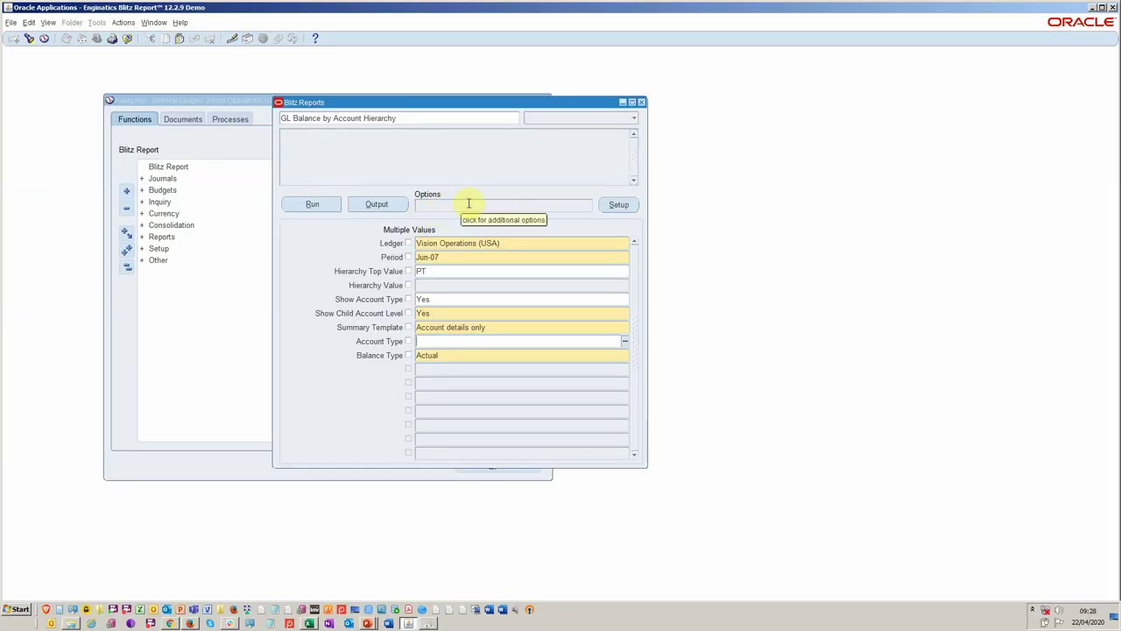
pyautogui.click(468, 203)
pyautogui.click(483, 204)
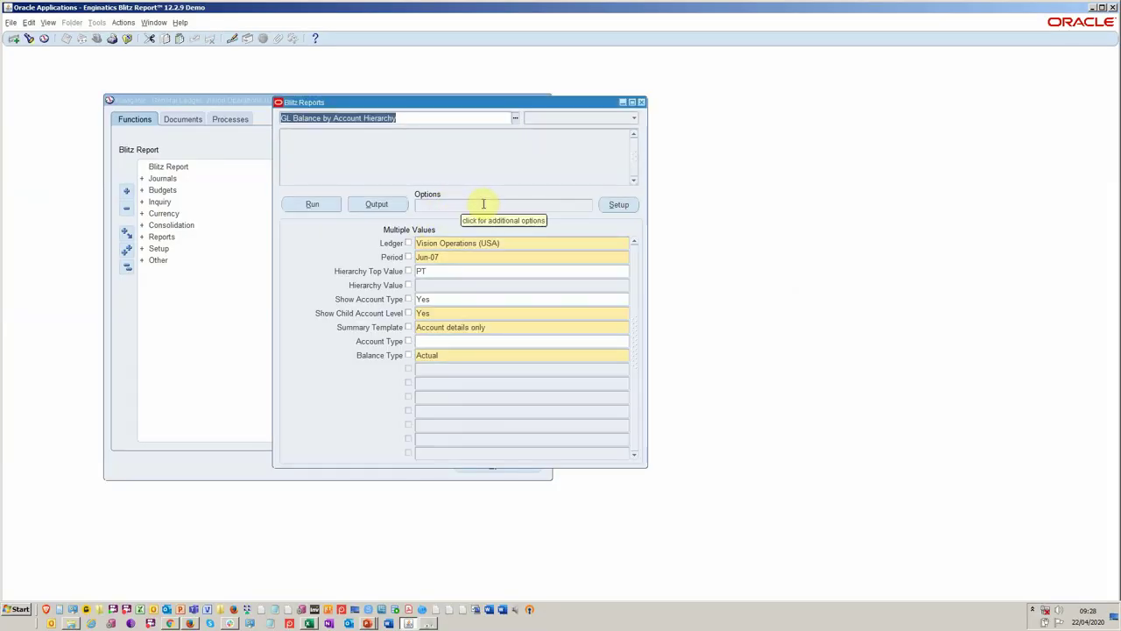
pyautogui.click(482, 204)
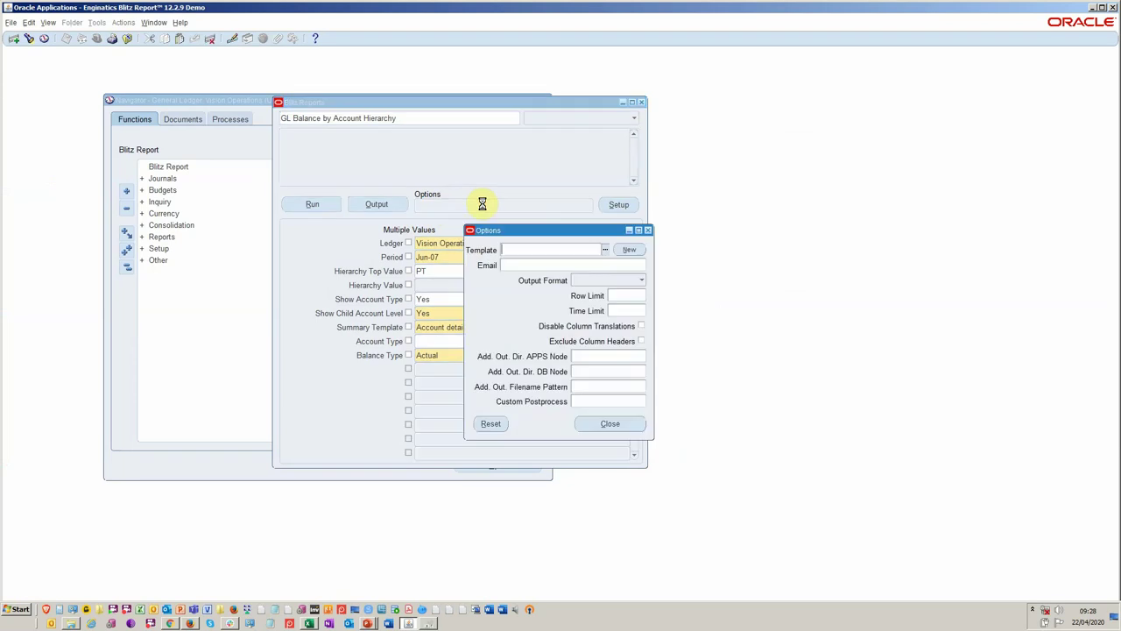
pyautogui.click(628, 252)
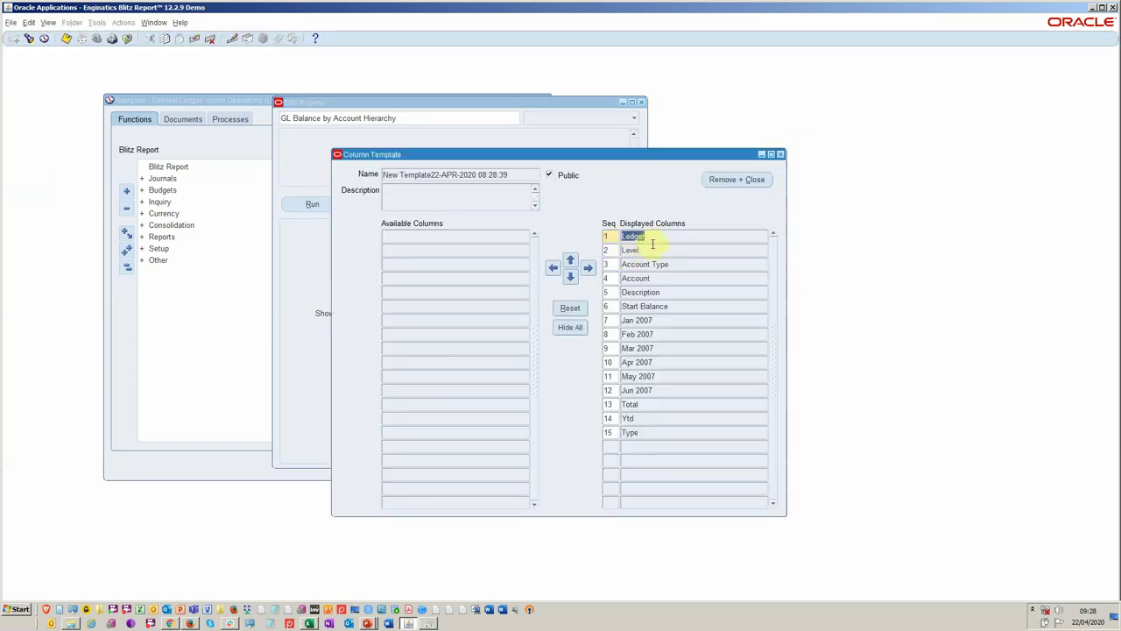
# - Move the Level, Account Type and Account columns down one position in the template, placing them after Description
pyautogui.click(658, 250)
pyautogui.click(662, 276)
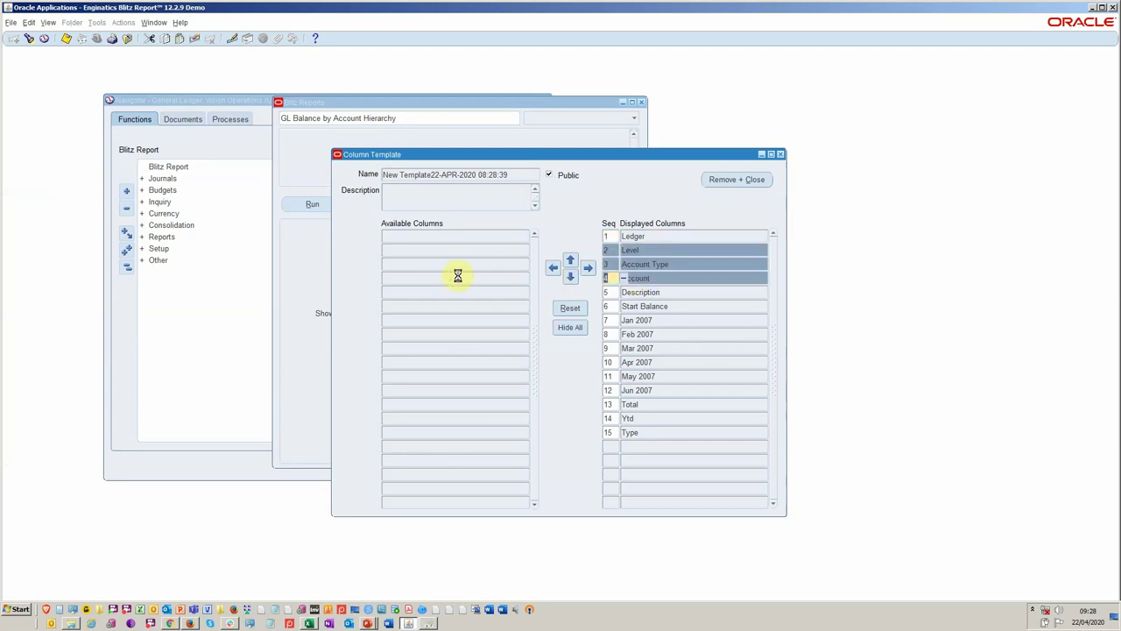
pyautogui.click(570, 275)
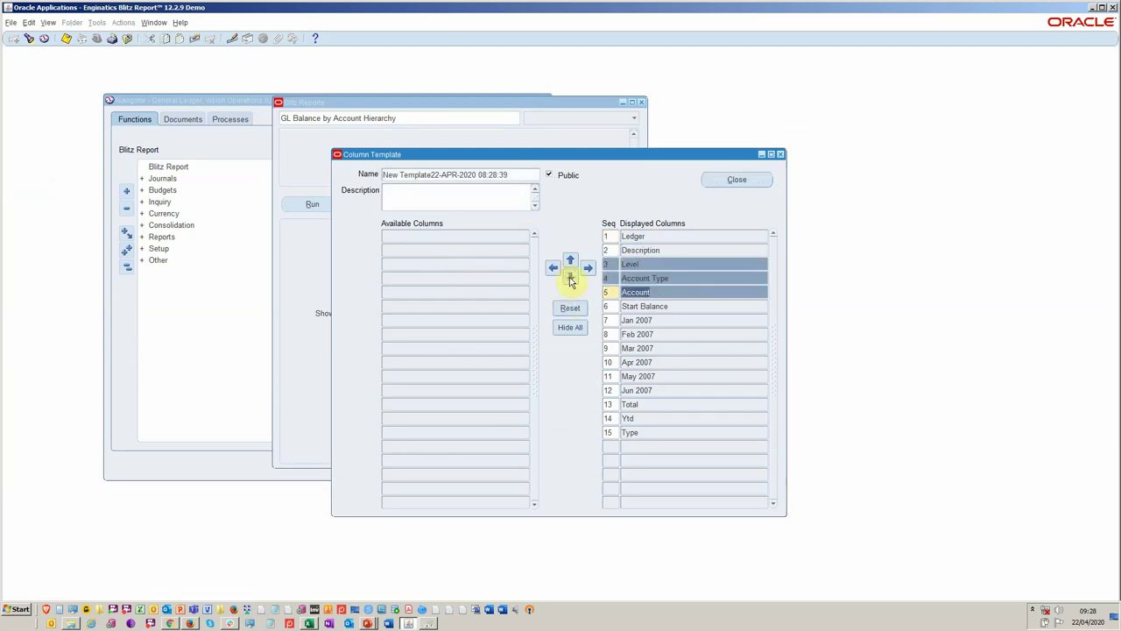
# - Move the Level, Account Type and Account columns below Start Balance in the column template and close the template
pyautogui.click(570, 276)
pyautogui.click(684, 321)
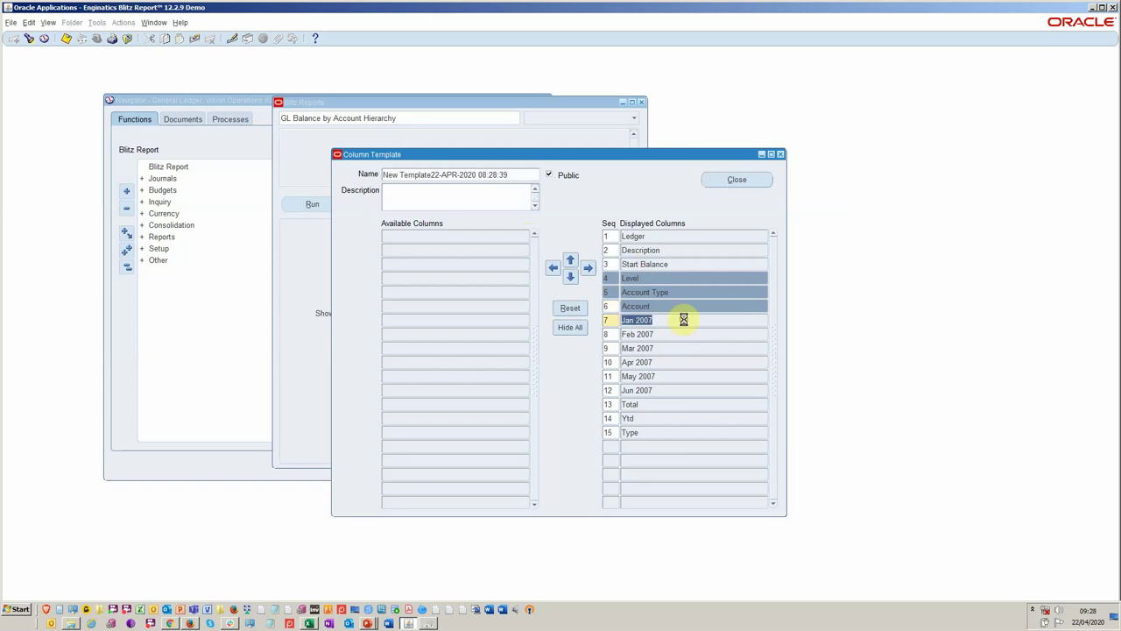
pyautogui.click(737, 182)
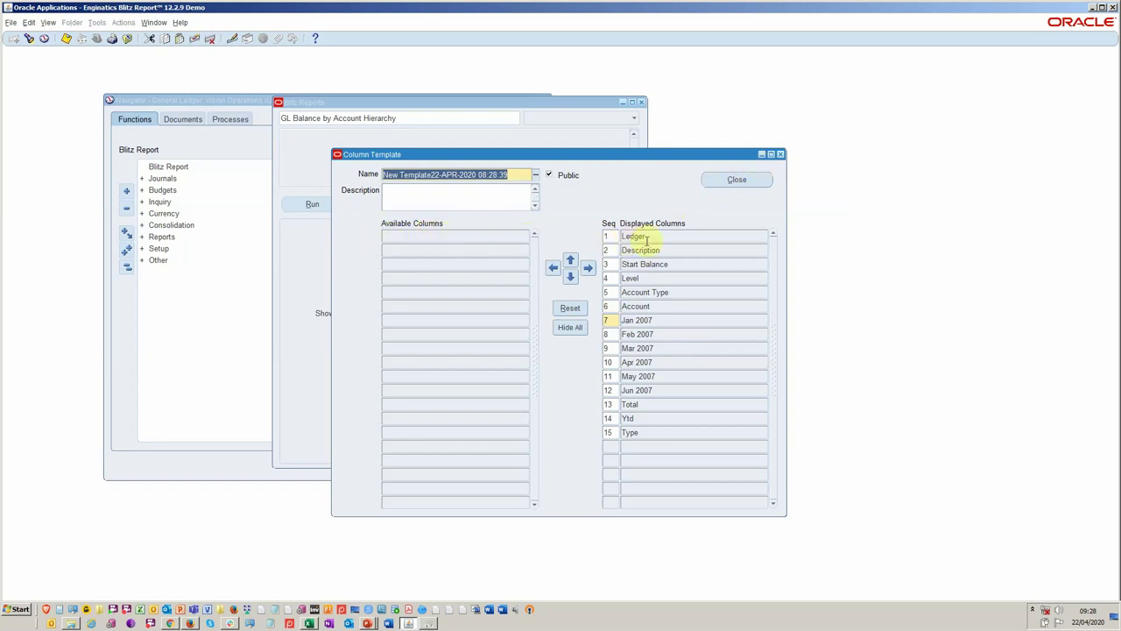
pyautogui.click(743, 181)
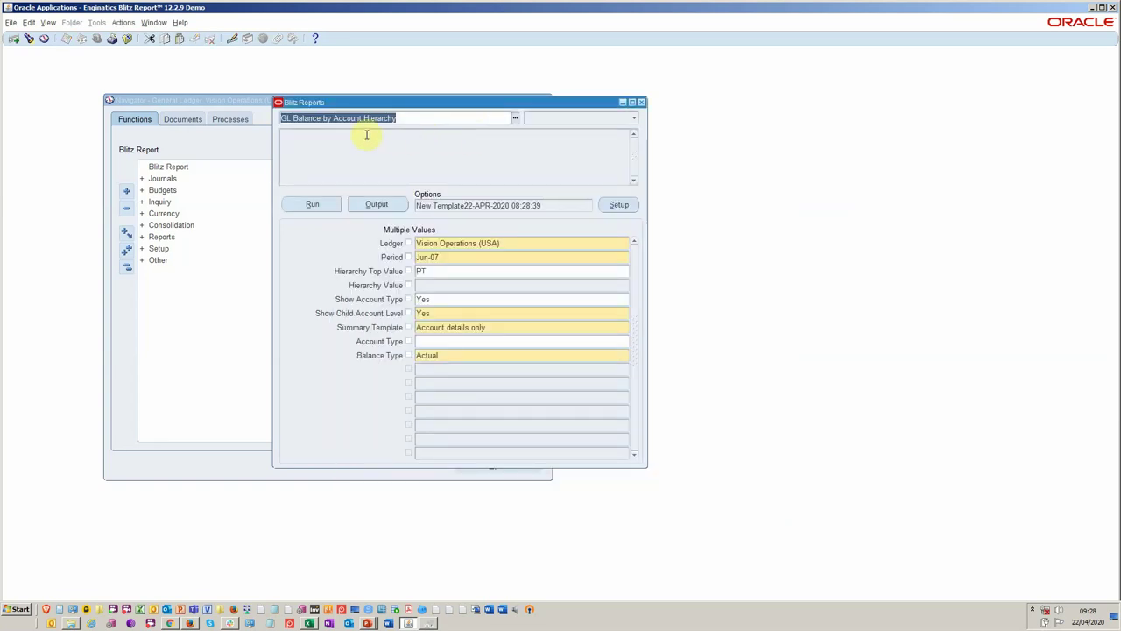
# - View the list of concurrent requests, then return to the GL Balance by Account Hierarchy run window
pyautogui.click(40, 24)
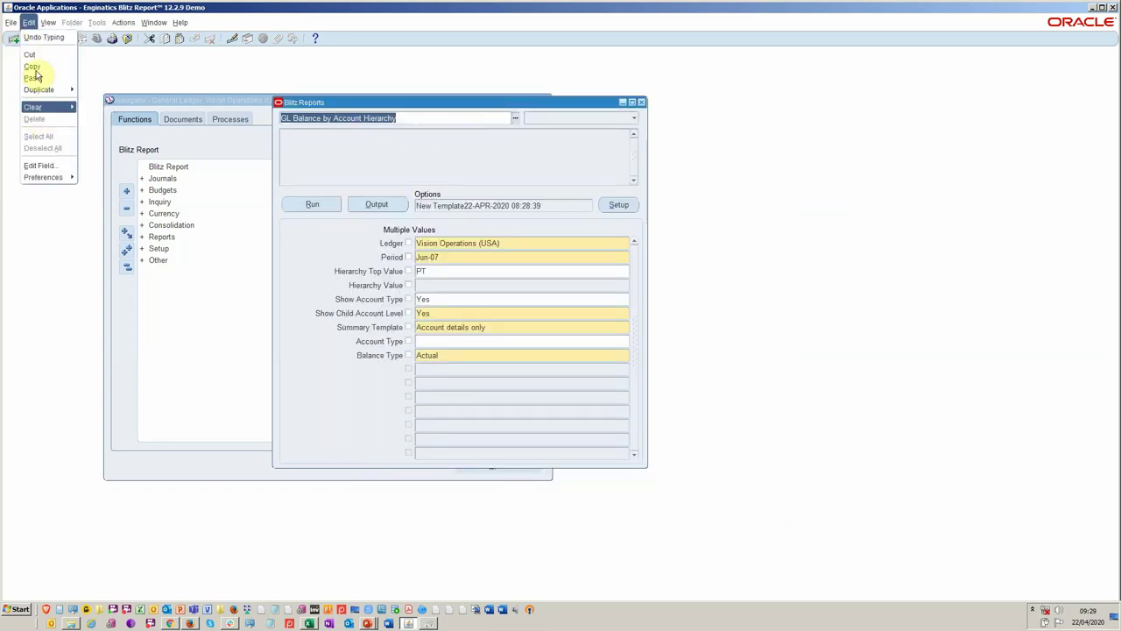
pyautogui.click(73, 169)
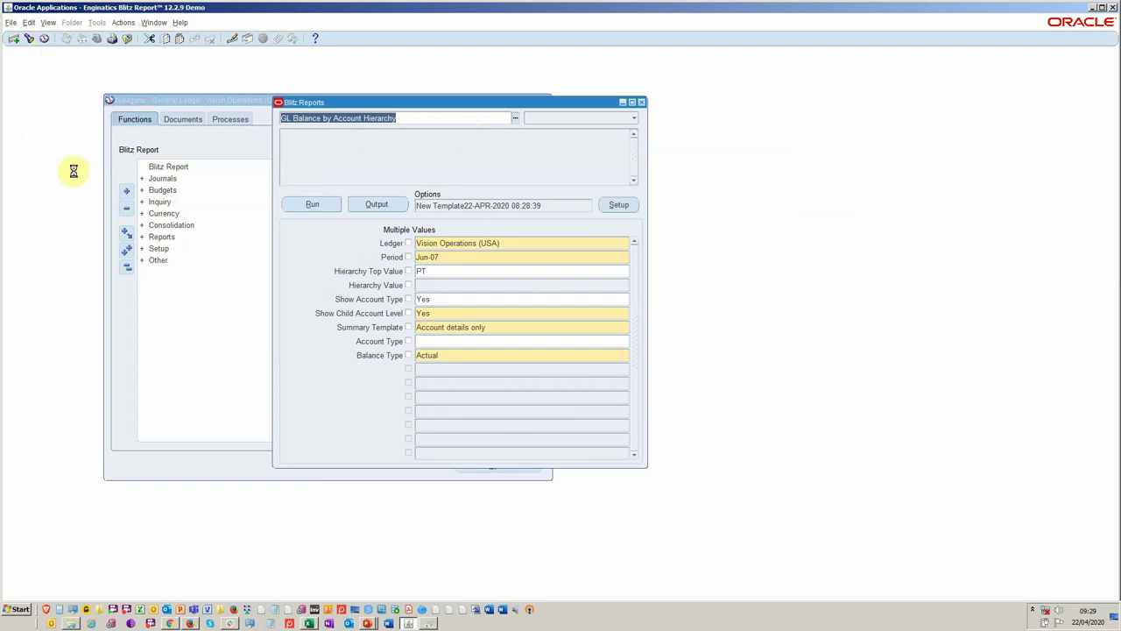
pyautogui.click(350, 329)
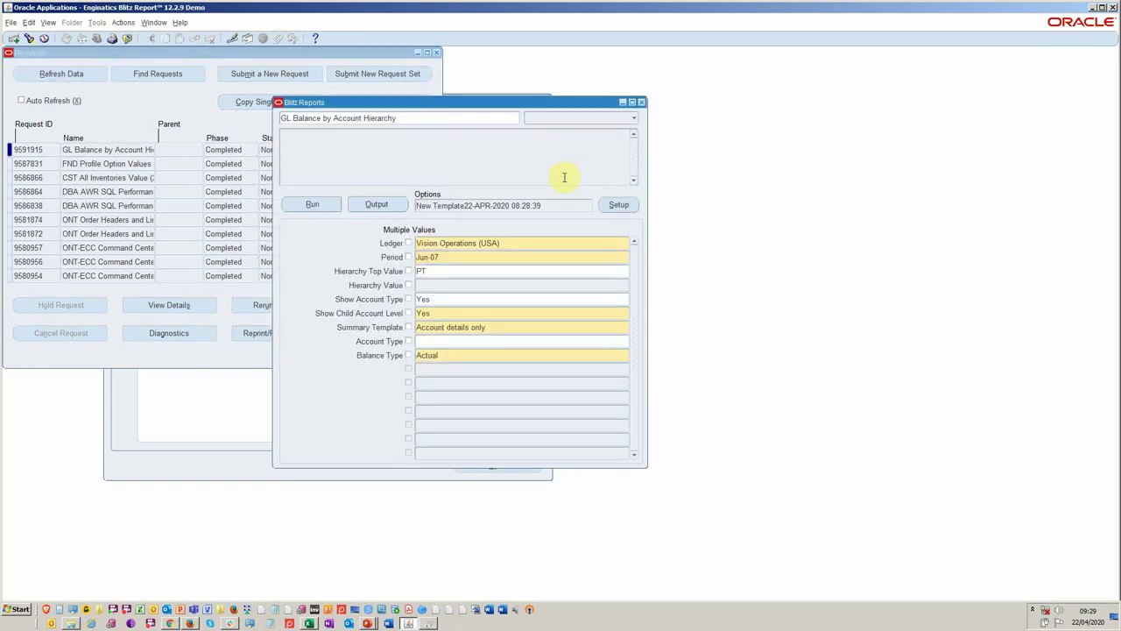
# - Open the setup of the GL Balance by Account Hierarchy report and review its version history
pyautogui.click(611, 204)
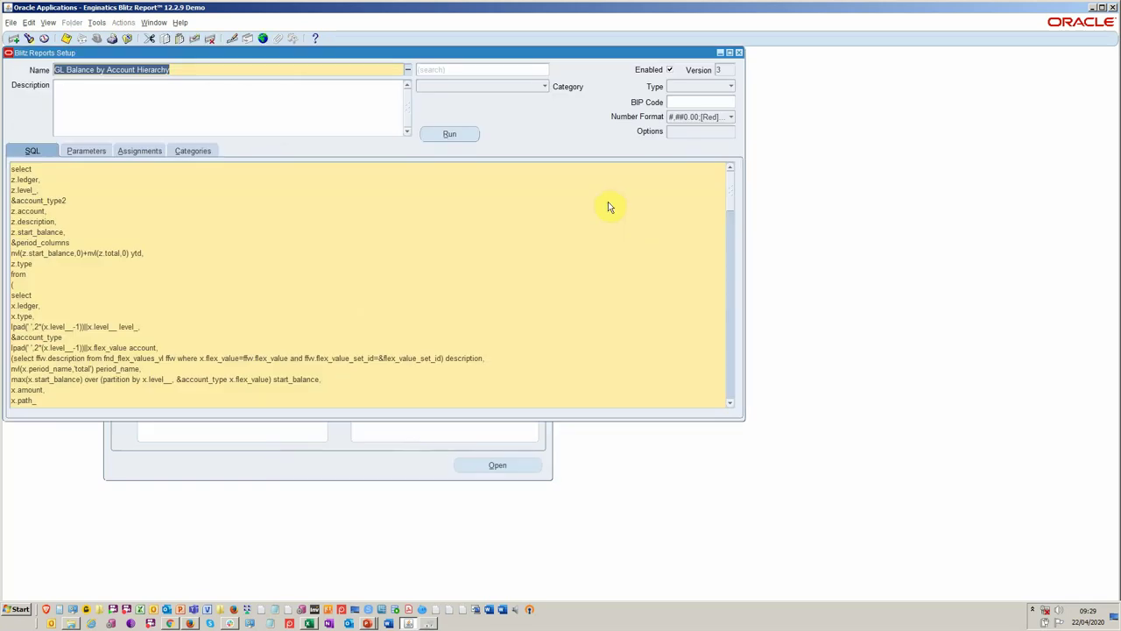
pyautogui.click(729, 70)
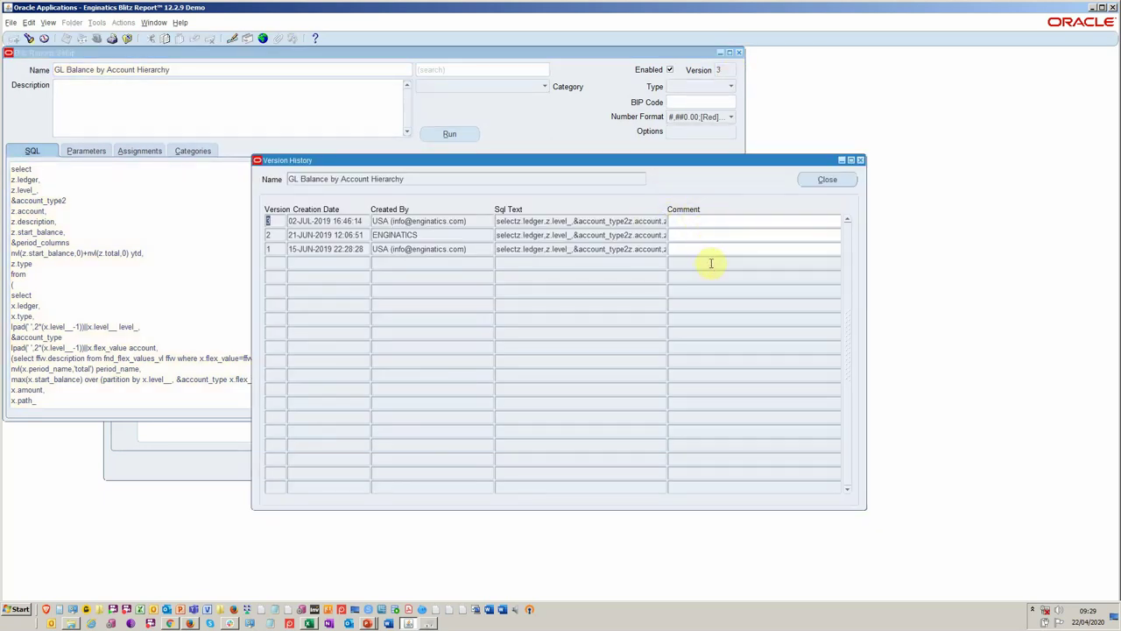
pyautogui.click(862, 162)
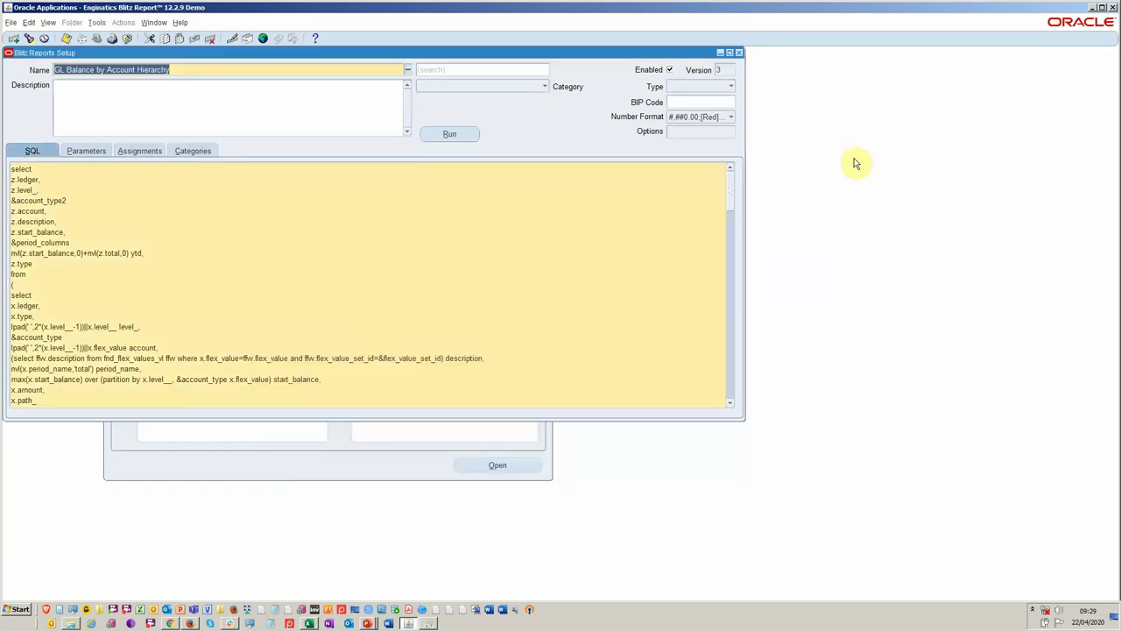
# - Read through the SQL query behind the GL Balance by Account Hierarchy report
pyautogui.click(144, 198)
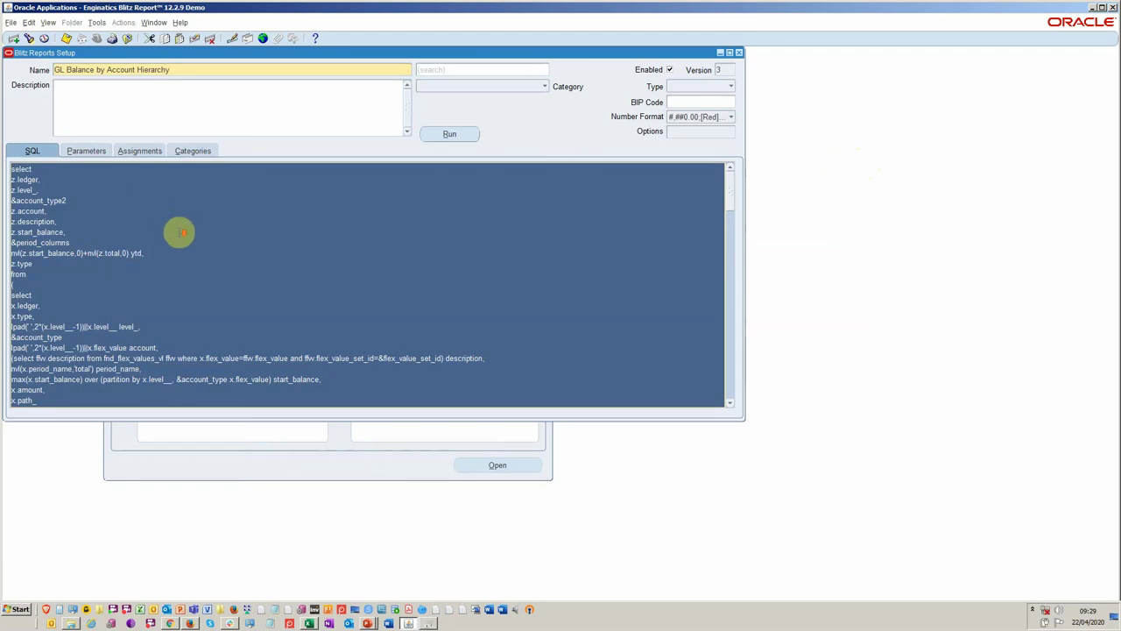
pyautogui.scroll(-5, 201, 246)
pyautogui.scroll(-6, 215, 252)
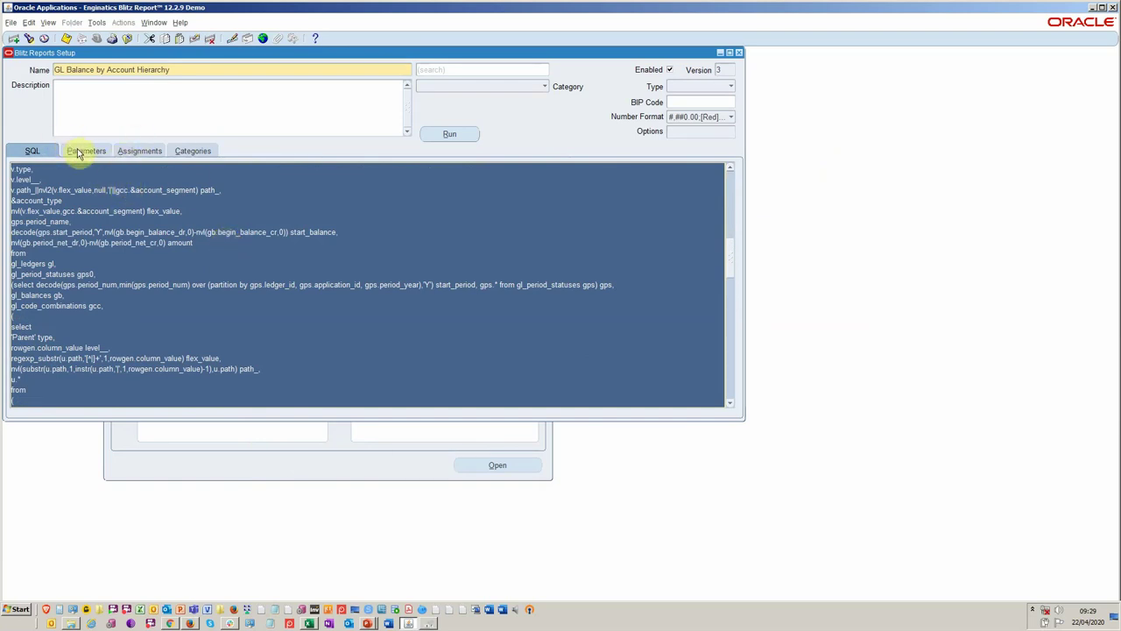
# - Check the source types offered for importing reports, close the import window and display the current report's parameters
pyautogui.click(96, 23)
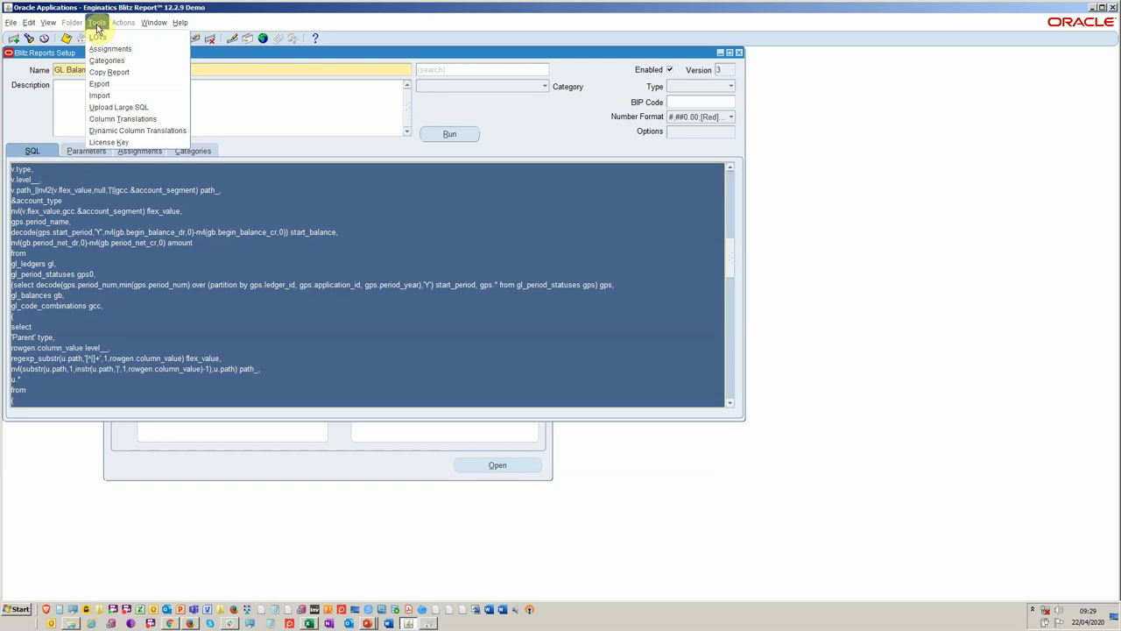
pyautogui.click(105, 96)
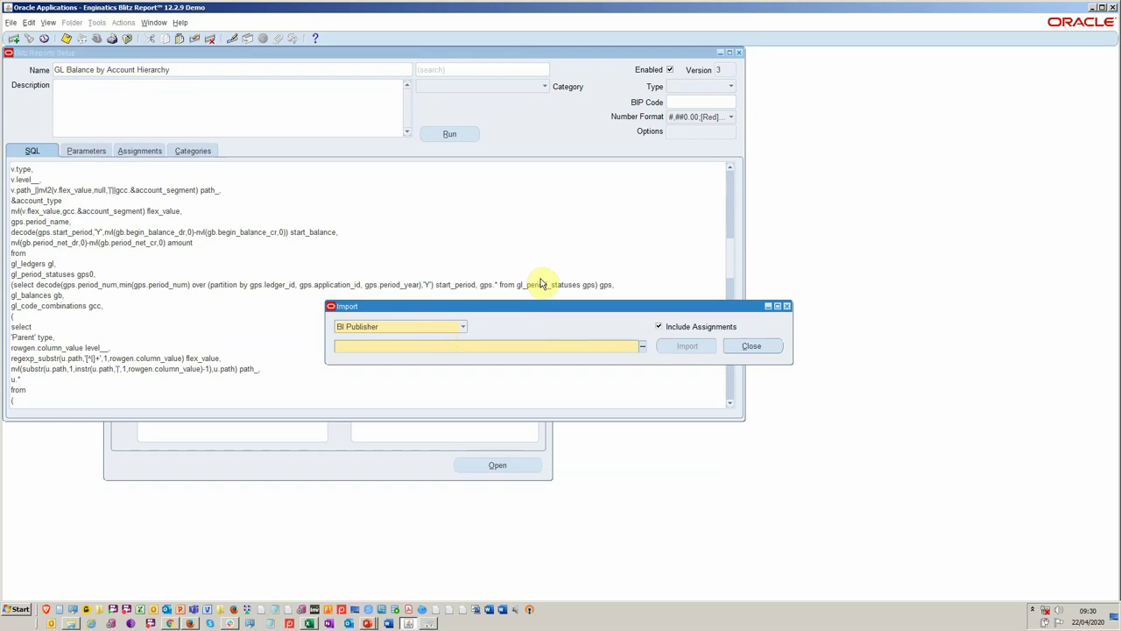
pyautogui.click(462, 327)
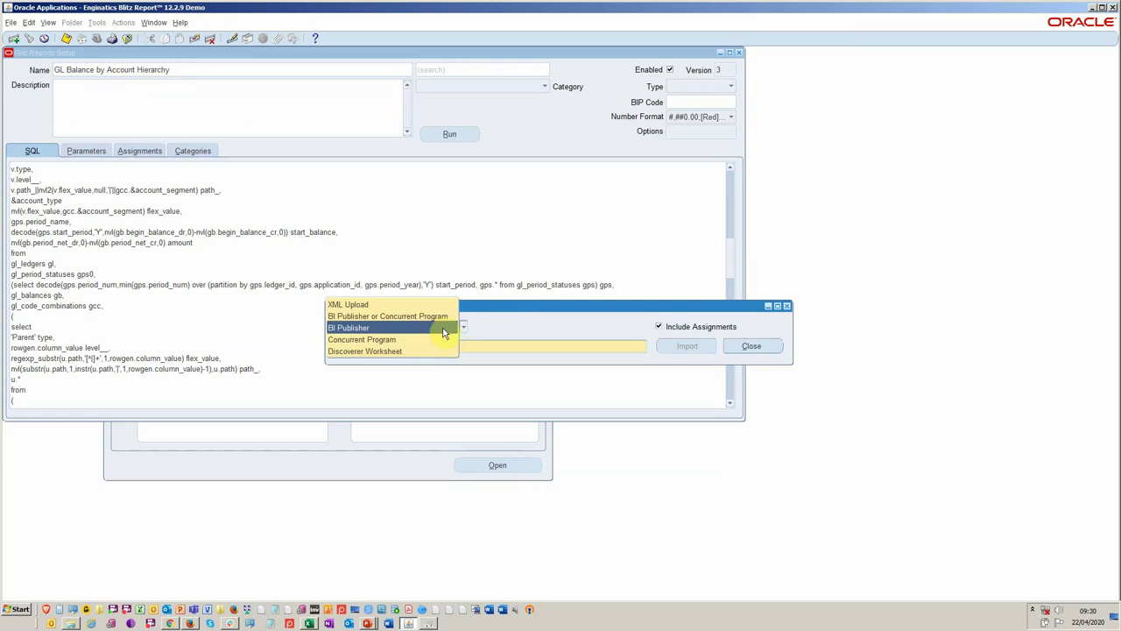
pyautogui.click(514, 323)
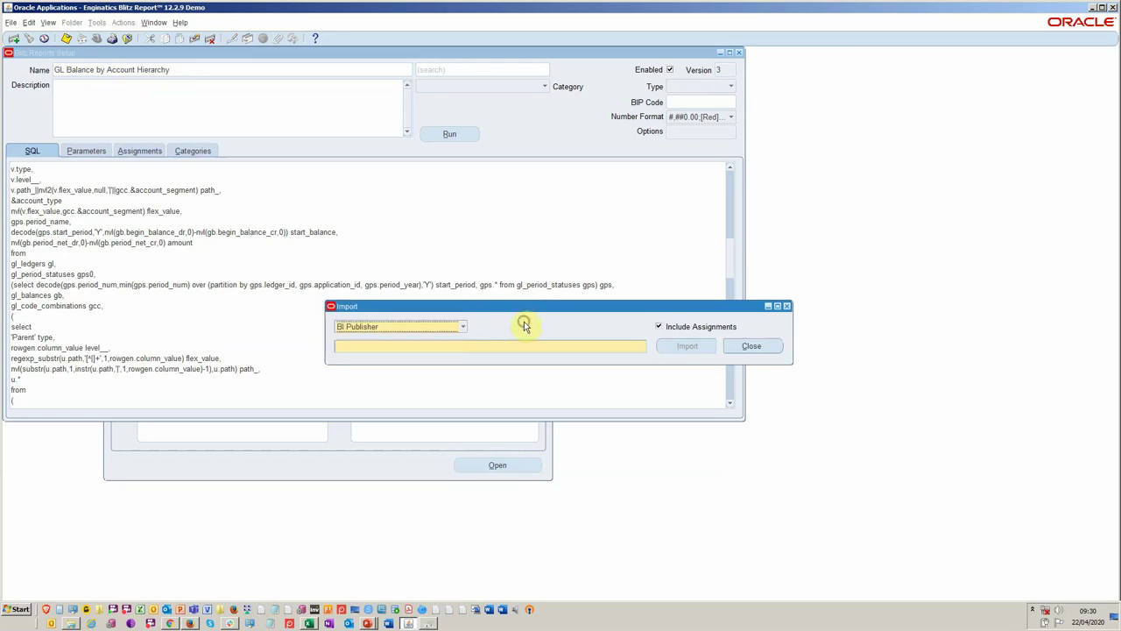
pyautogui.click(755, 344)
pyautogui.click(78, 152)
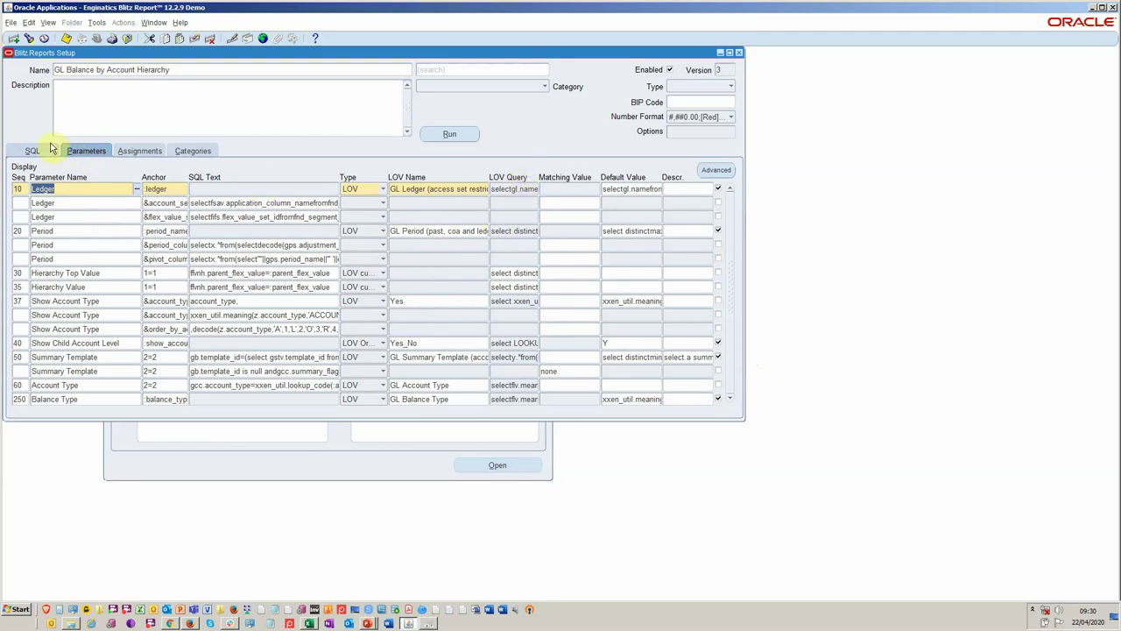
# - Find the GL Balance Detail (YTD) report among the reports starting with "gl", load it into the setup and display its SQL
pyautogui.click(226, 71)
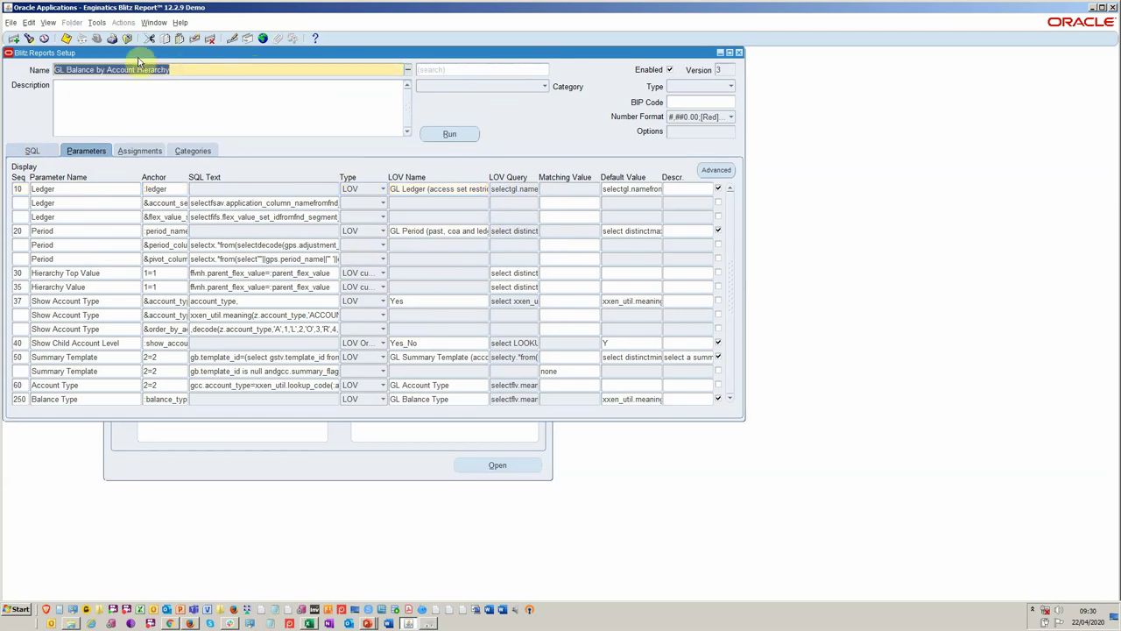
pyautogui.click(29, 39)
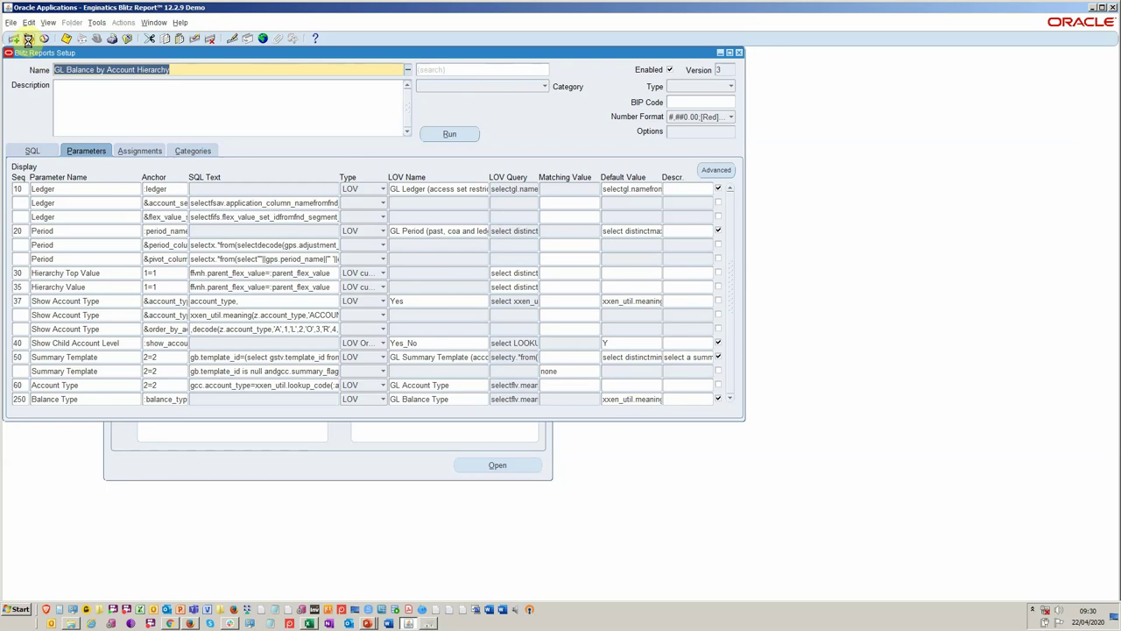
pyautogui.write('g')
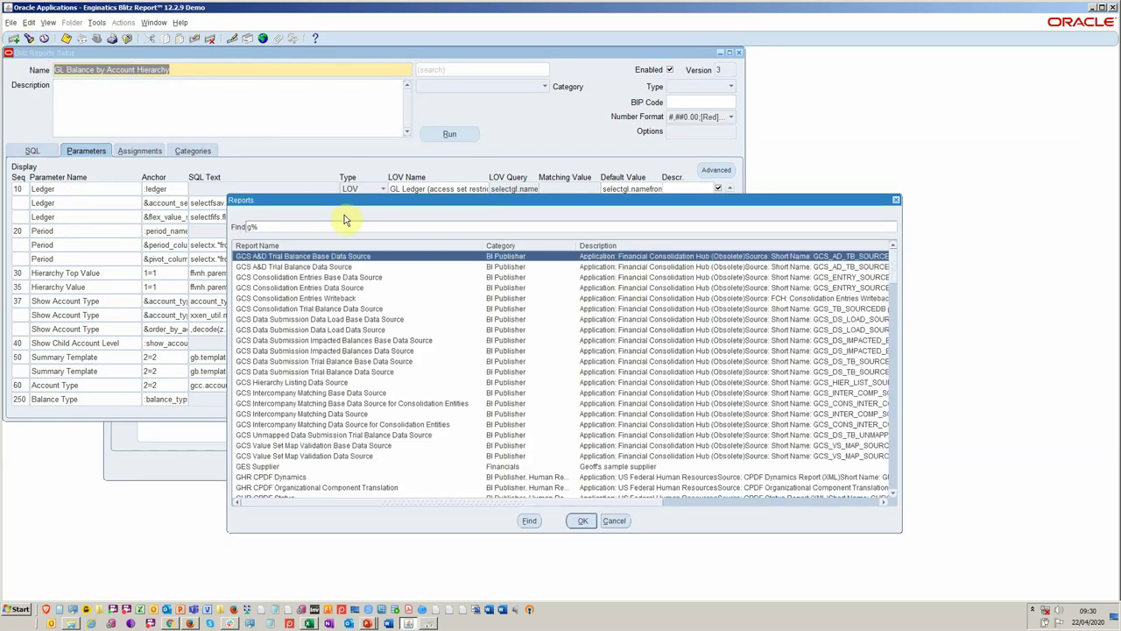
pyautogui.write('l')
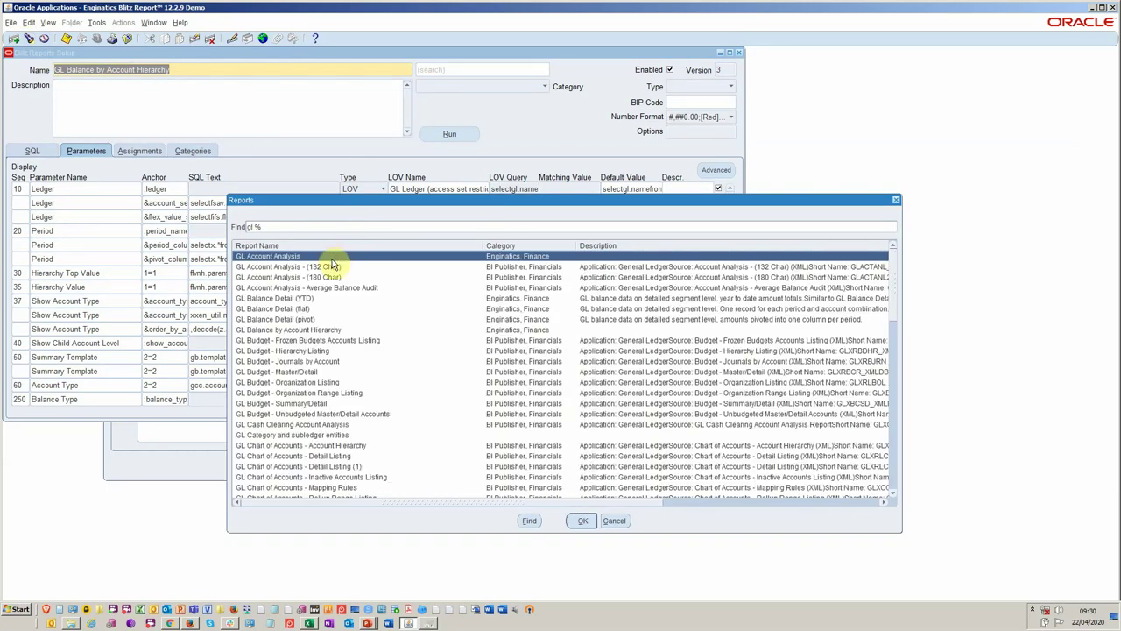
pyautogui.click(522, 298)
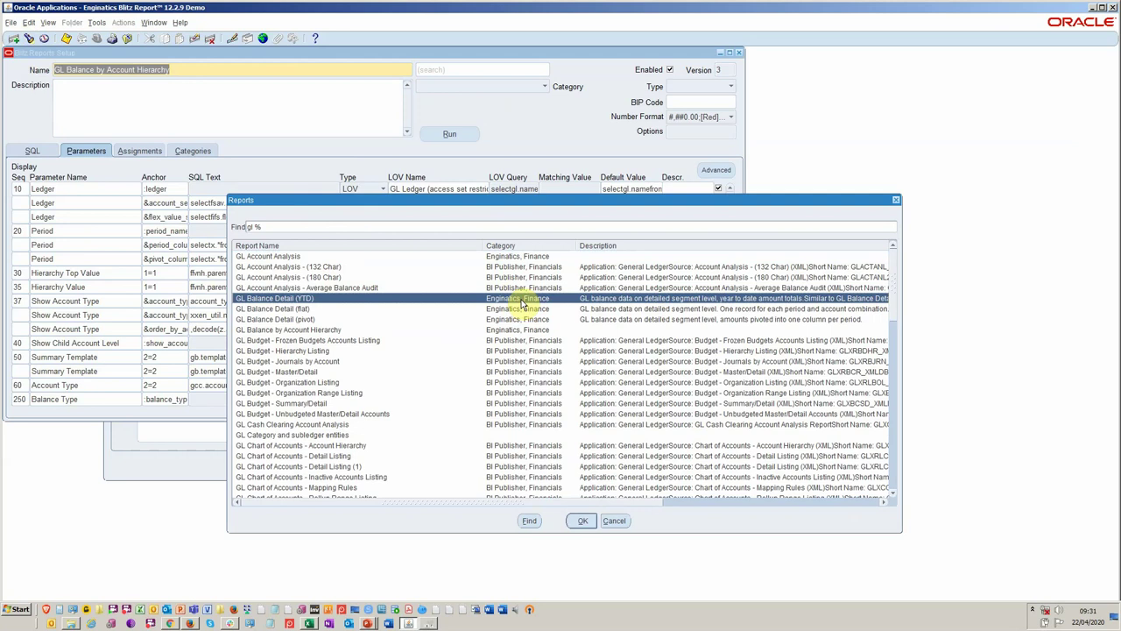
pyautogui.doubleClick(522, 299)
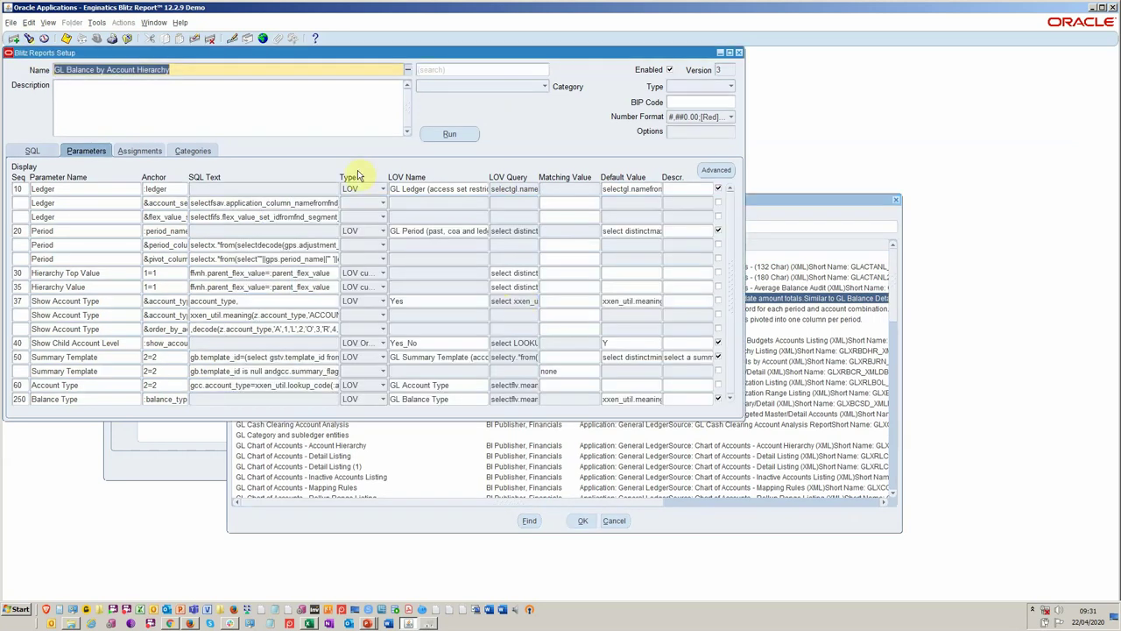
pyautogui.click(32, 151)
# - Open the run window for GL Balance Detail (YTD) and set the period to Jun-07
pyautogui.click(432, 137)
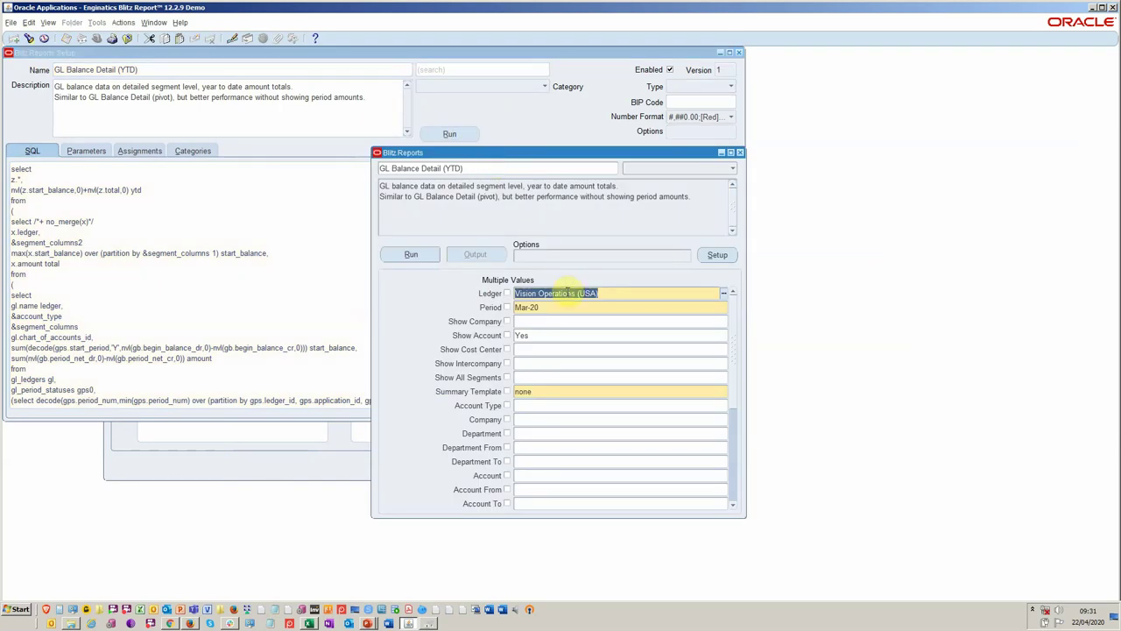
pyautogui.press('Tab')
pyautogui.press('BackSpace')
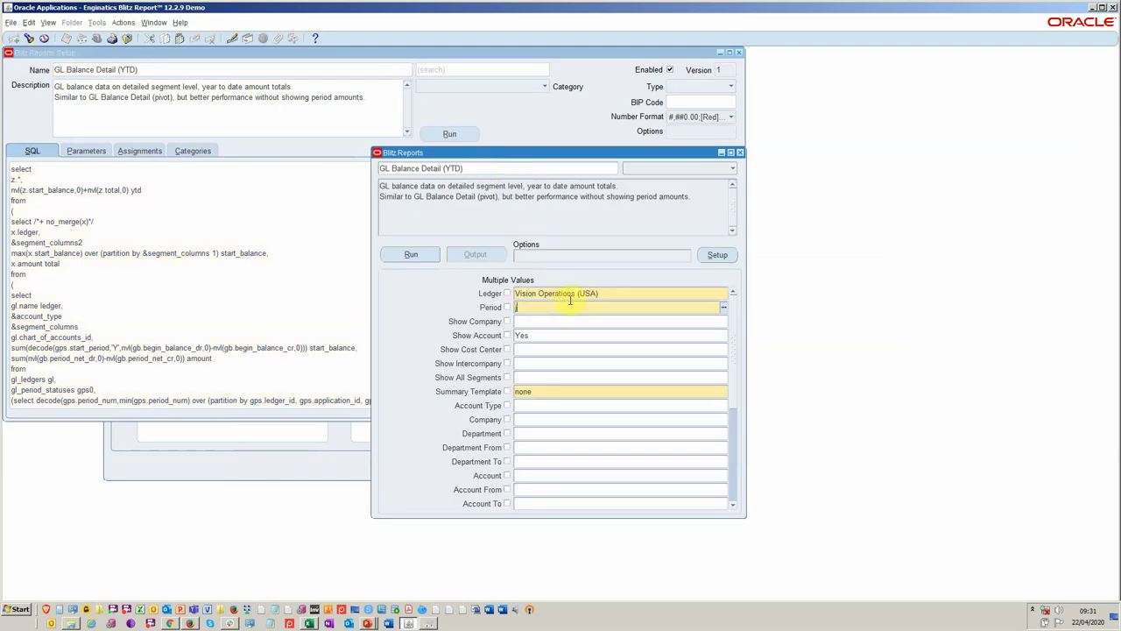
pyautogui.write('jun')
pyautogui.press('Tab')
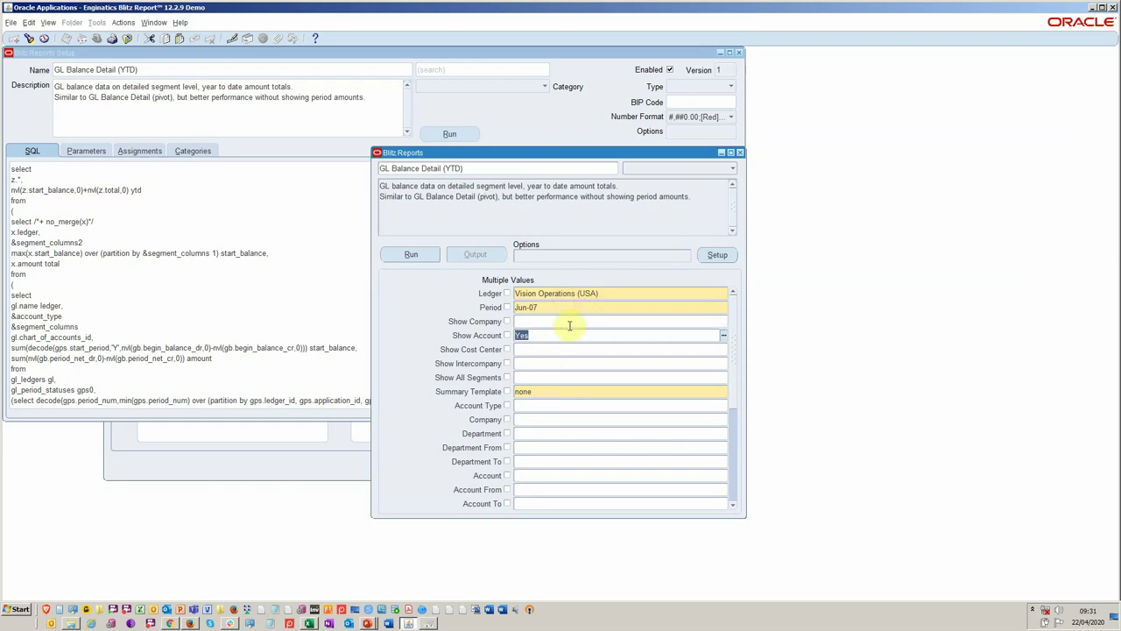
# - Set Show Company and Show Cost Center to Yes and run the GL Balance Detail (YTD) report
pyautogui.click(549, 322)
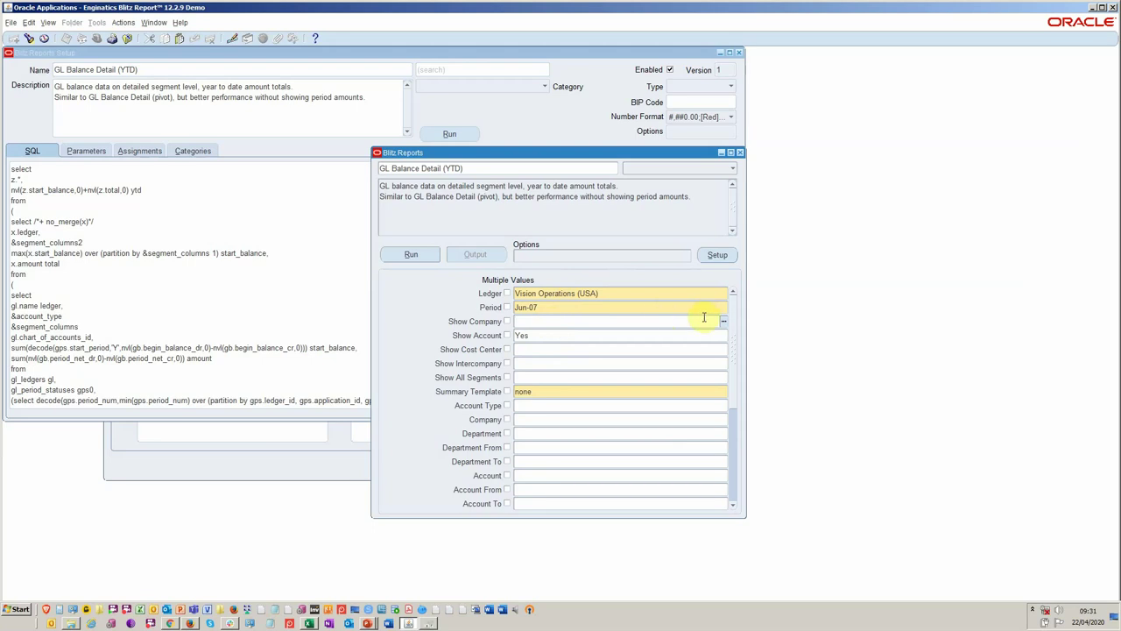
pyautogui.write('Yes')
pyautogui.press('Tab')
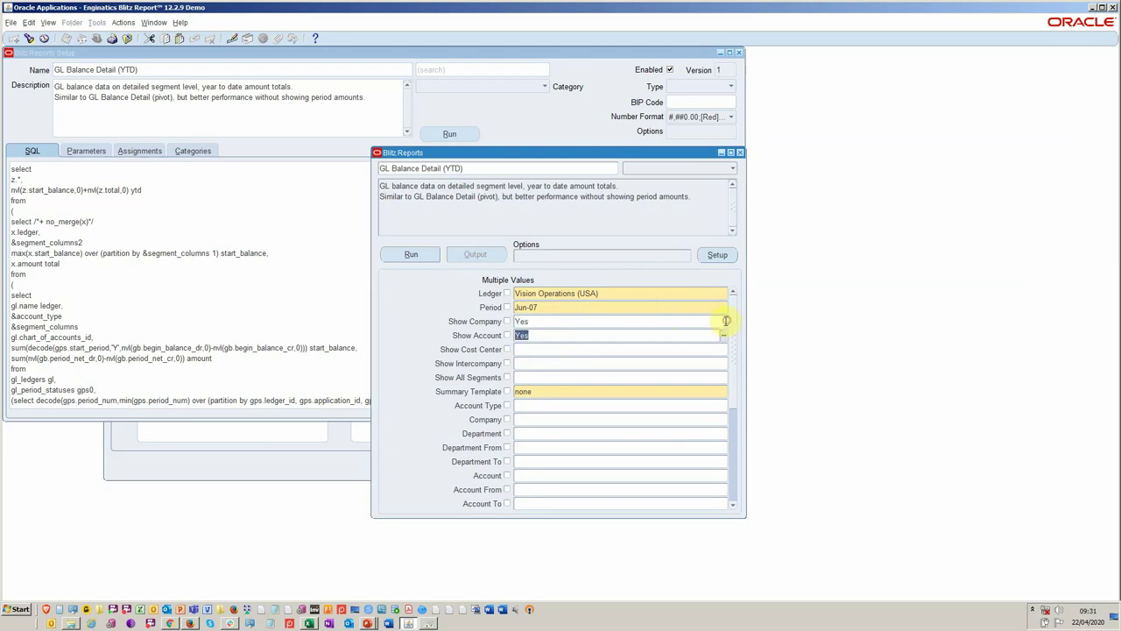
pyautogui.click(635, 348)
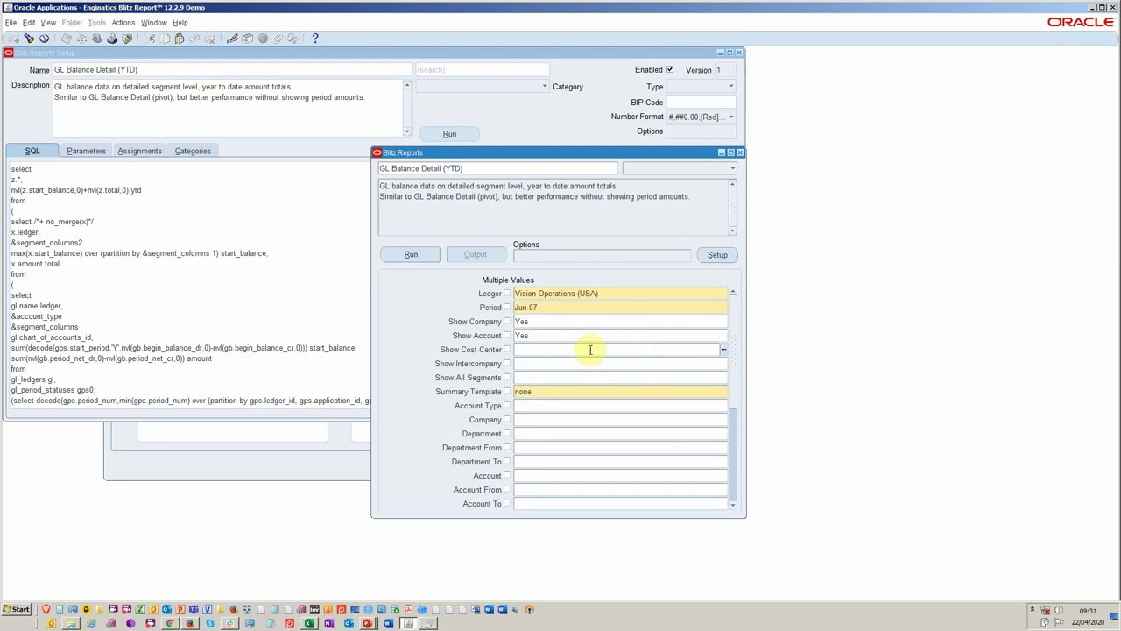
pyautogui.write('Yes')
pyautogui.press('Tab')
pyautogui.click(411, 255)
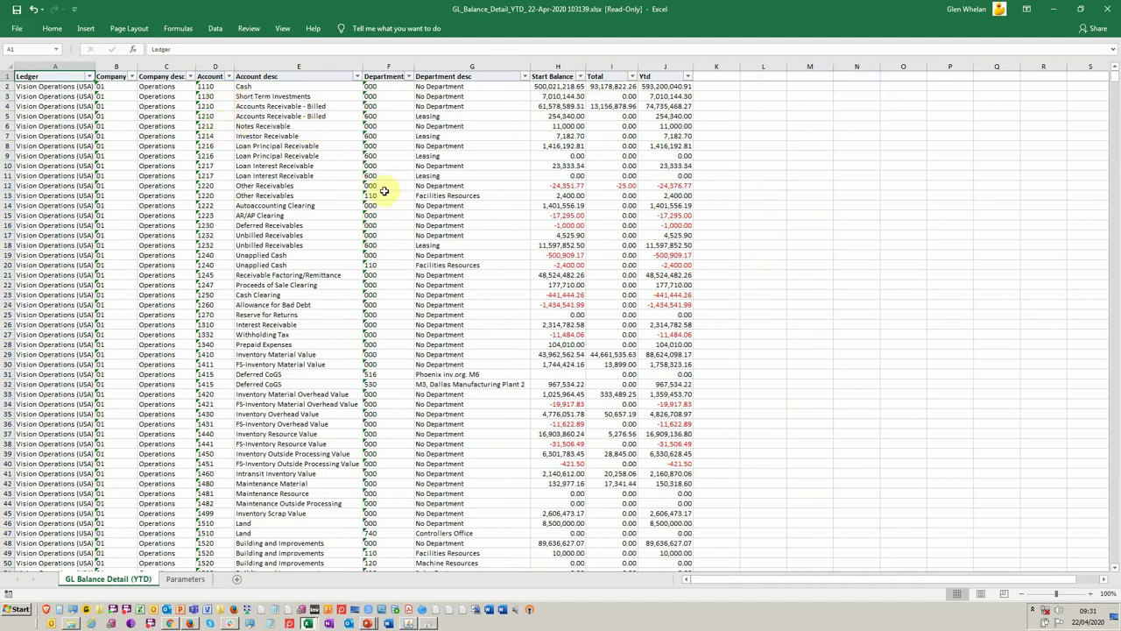
# - Switch from the Excel output back to Oracle Applications and close the GL Balance Detail (YTD) run window
pyautogui.hotkey('alt', 'Tab')
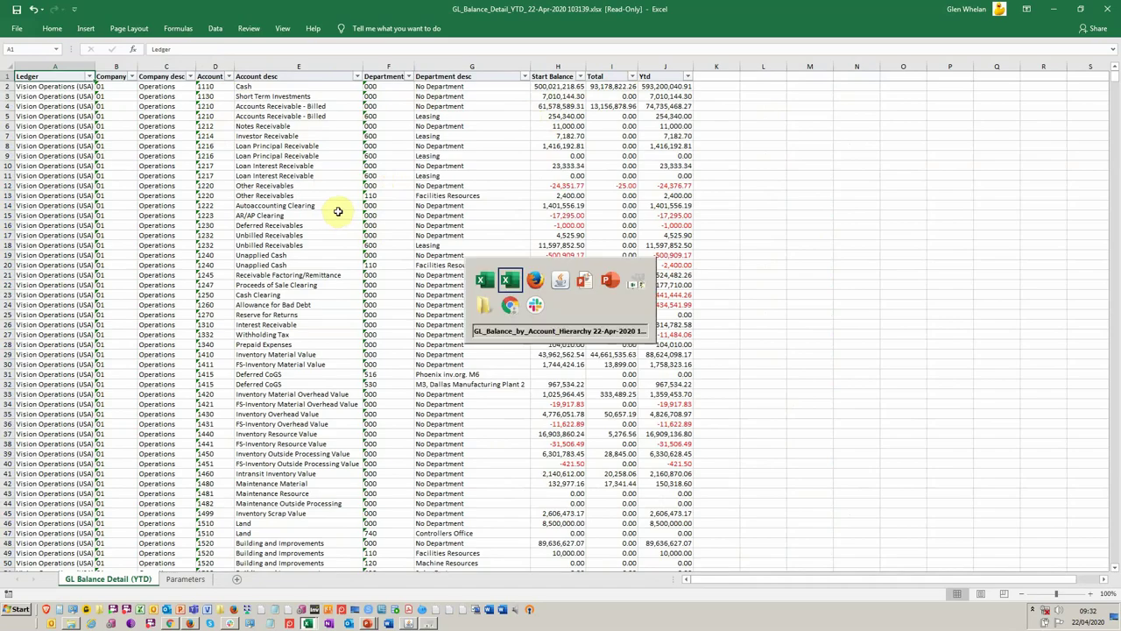
pyautogui.hotkey('alt', 'Tab')
pyautogui.hotkey('alt', 'Tab')
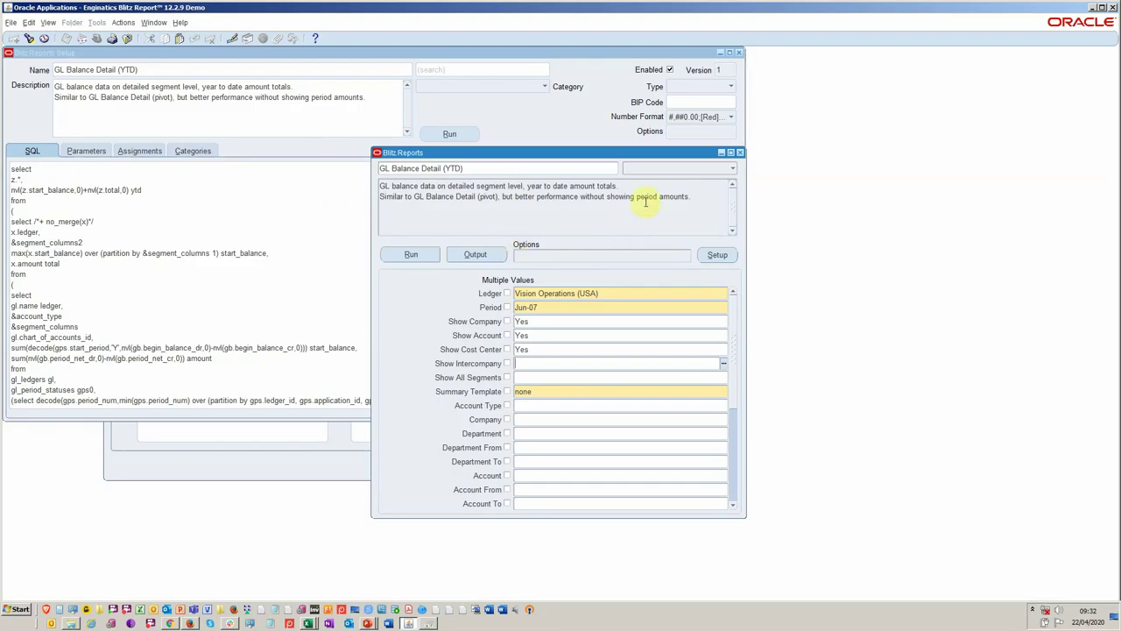
pyautogui.click(740, 153)
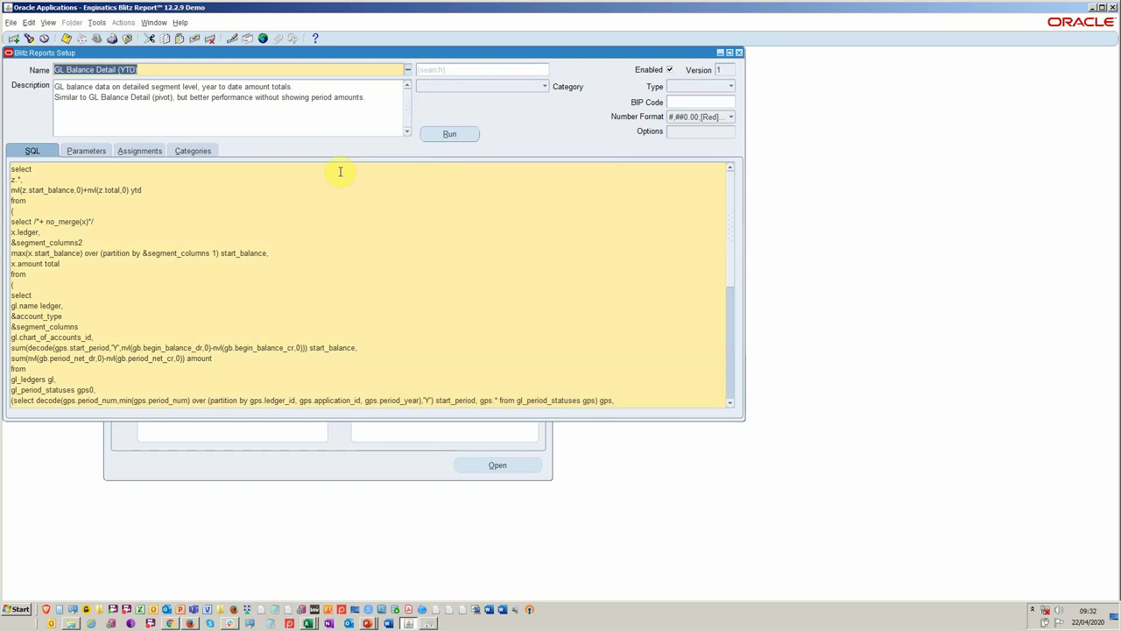
# - Search the reports for names starting with "gl" and load GL Account Analysis into the report setup
pyautogui.click(235, 68)
pyautogui.hotkey('ctrl', 'l')
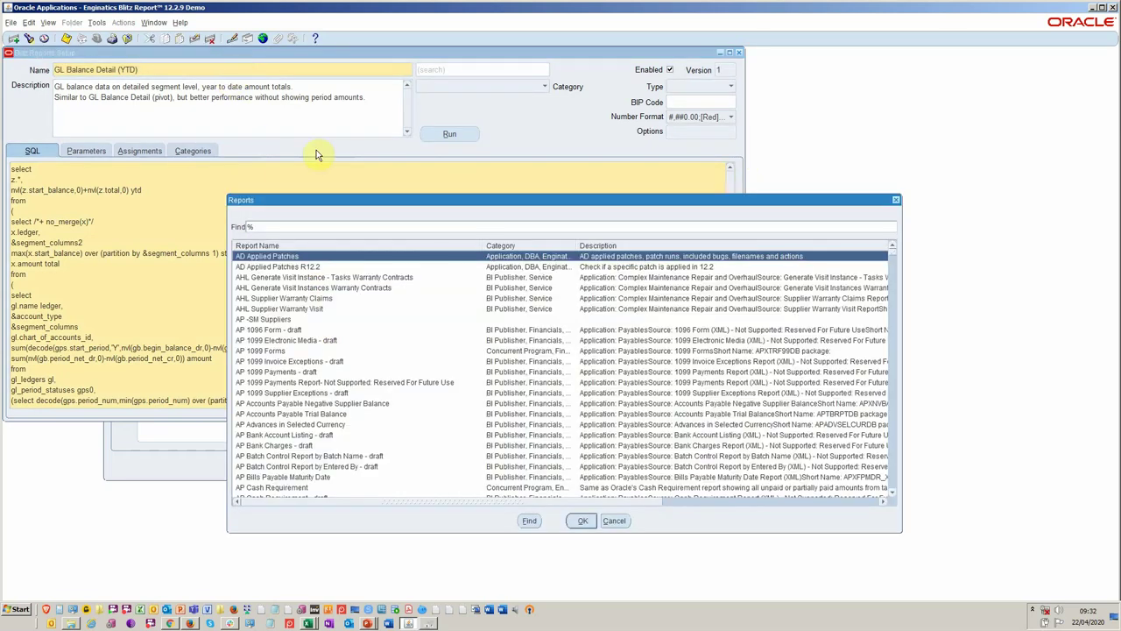
pyautogui.write('gl')
pyautogui.press('Return')
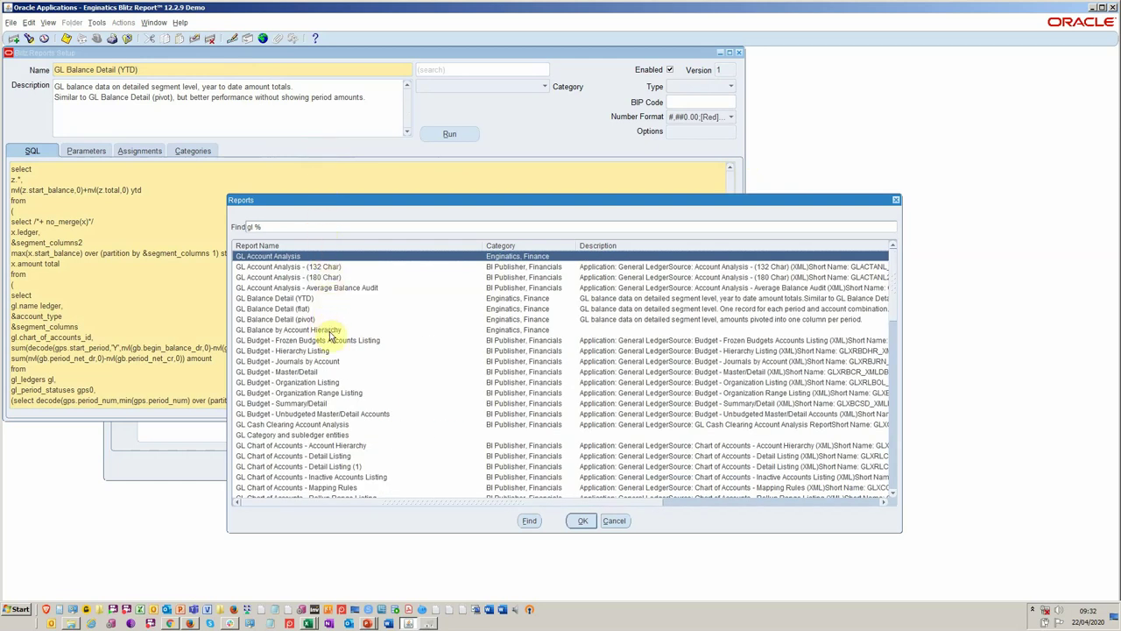
pyautogui.doubleClick(348, 259)
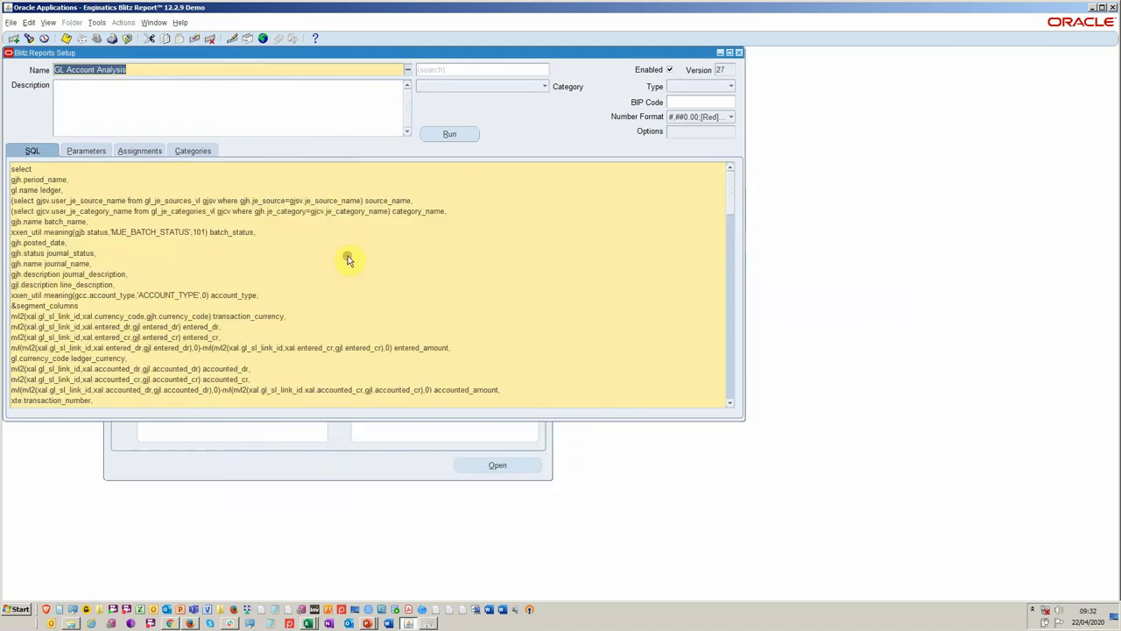
# - Review the parameters, the assignments and the available assignment levels in the GL Account Analysis setup
pyautogui.click(83, 151)
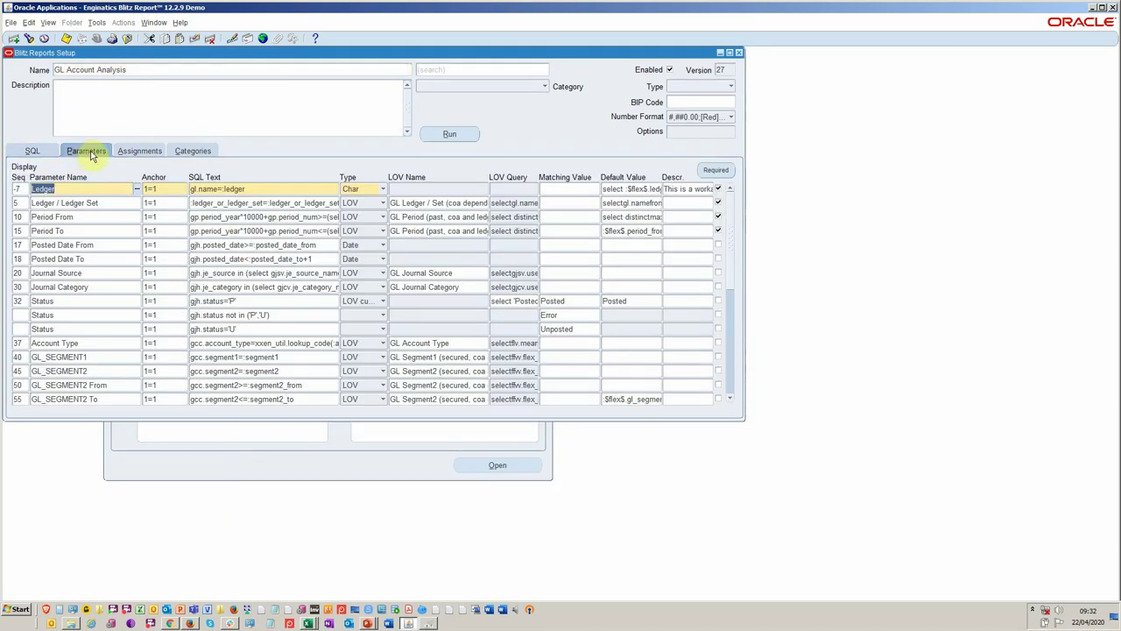
pyautogui.click(129, 152)
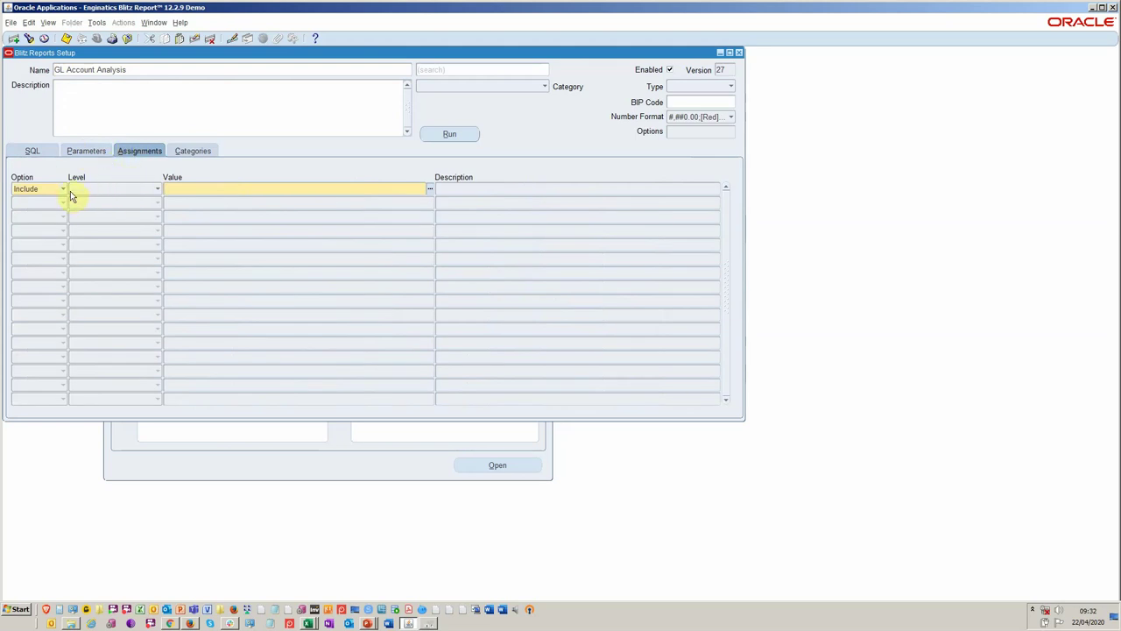
pyautogui.click(106, 190)
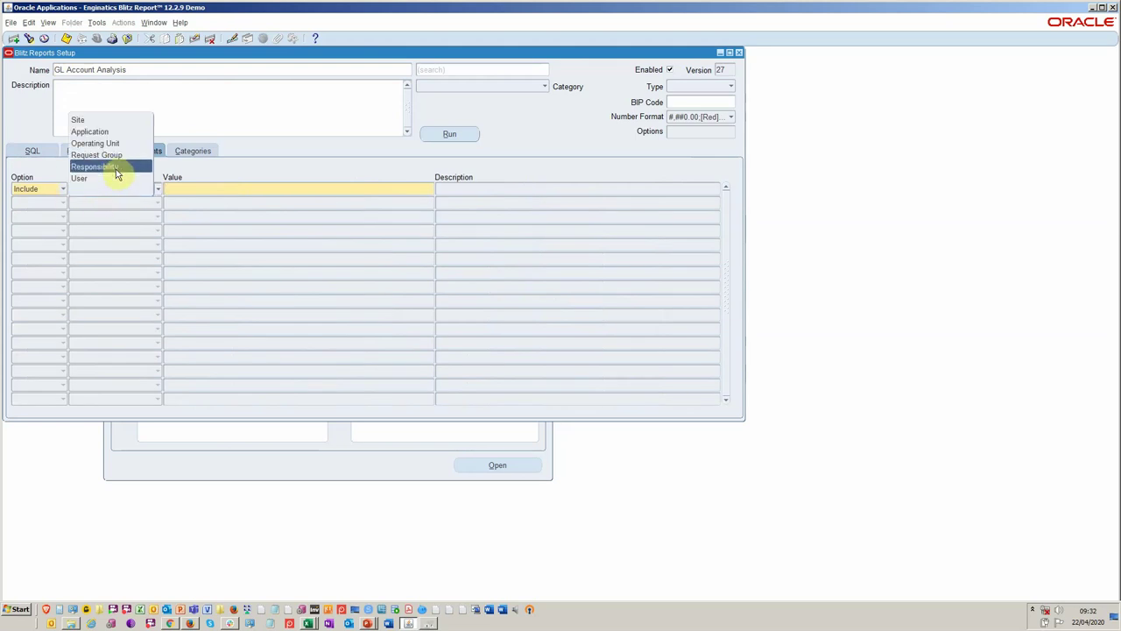
pyautogui.click(212, 189)
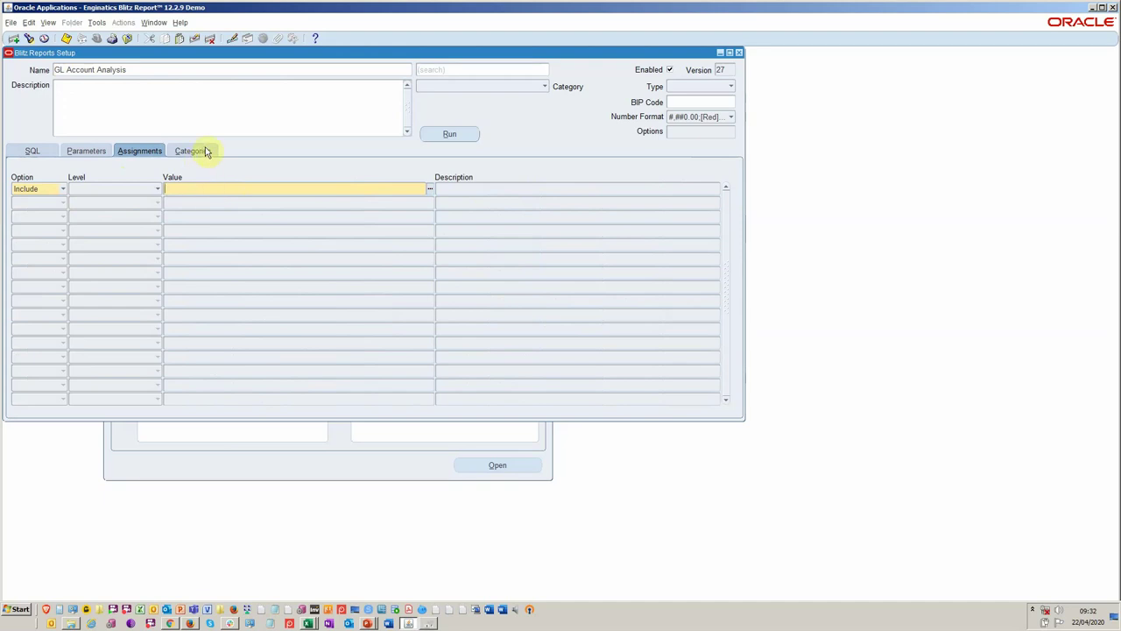
# - Run GL Account Analysis for Vision Operations (USA) with Period From and Period To set to Jun-07
pyautogui.click(448, 137)
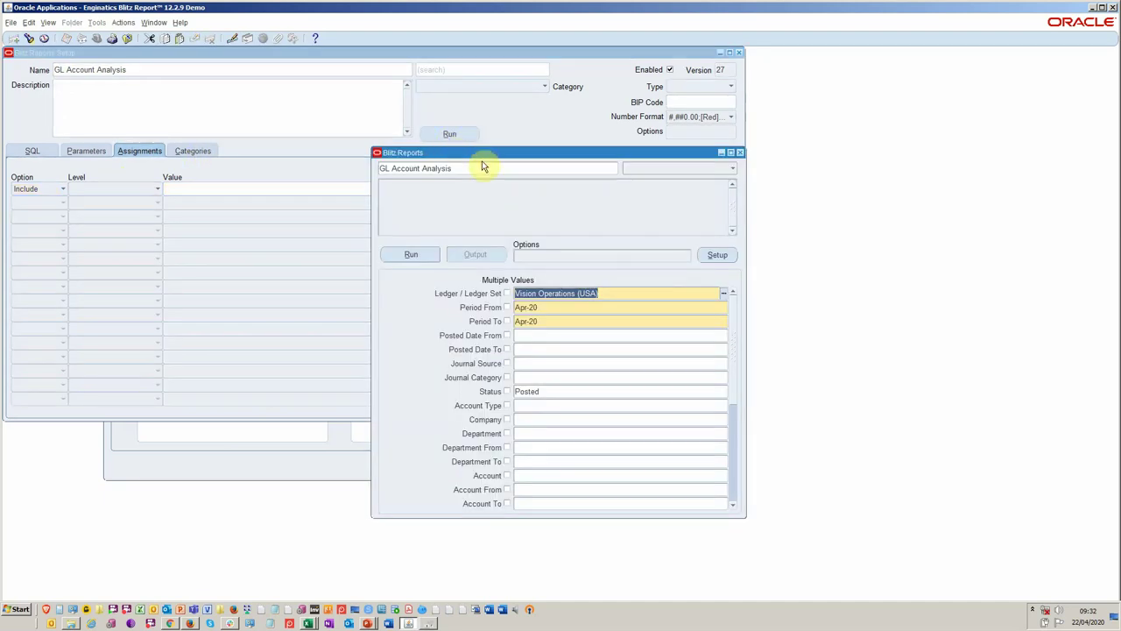
pyautogui.moveTo(490, 152); pyautogui.dragTo(463, 119)
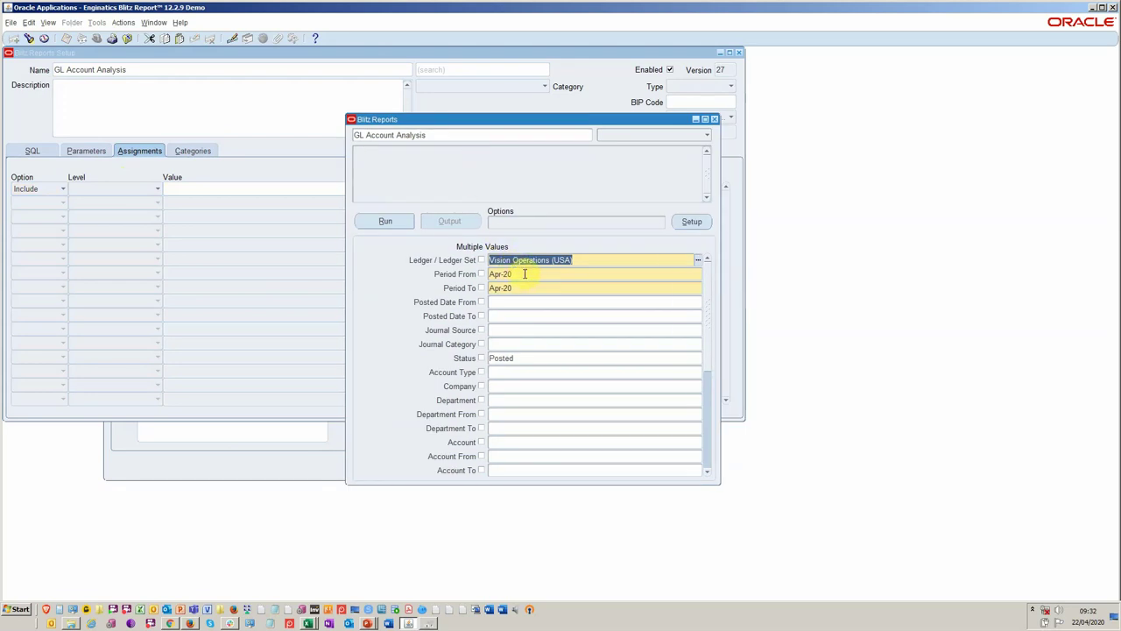
pyautogui.click(524, 273)
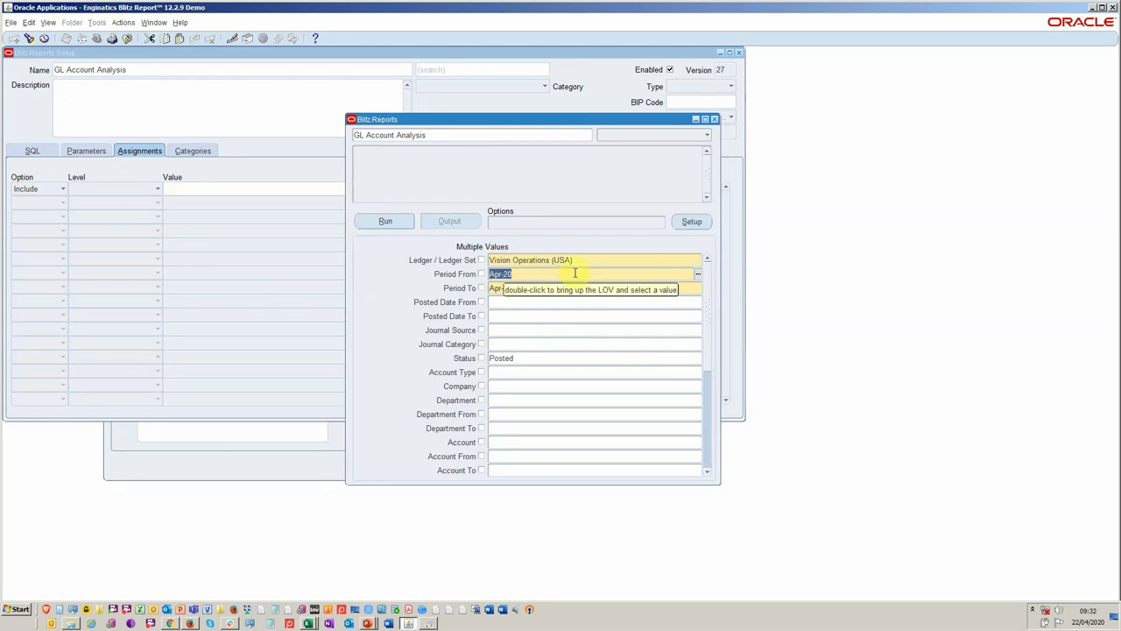
pyautogui.press('BackSpace')
pyautogui.write('jun-0')
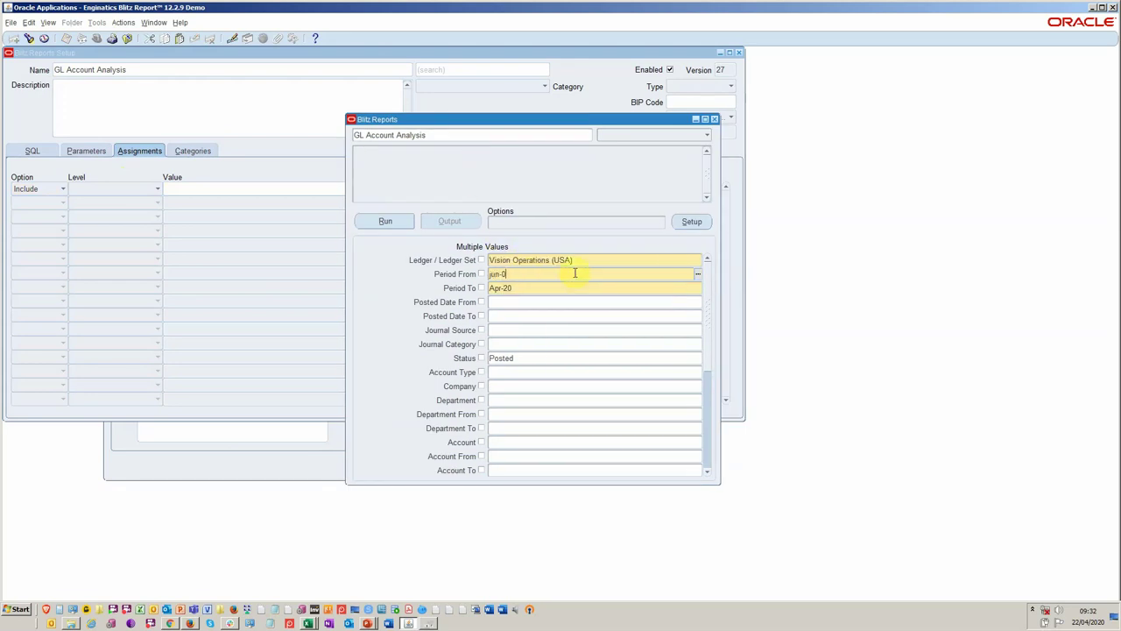
pyautogui.write('7')
pyautogui.press('Tab')
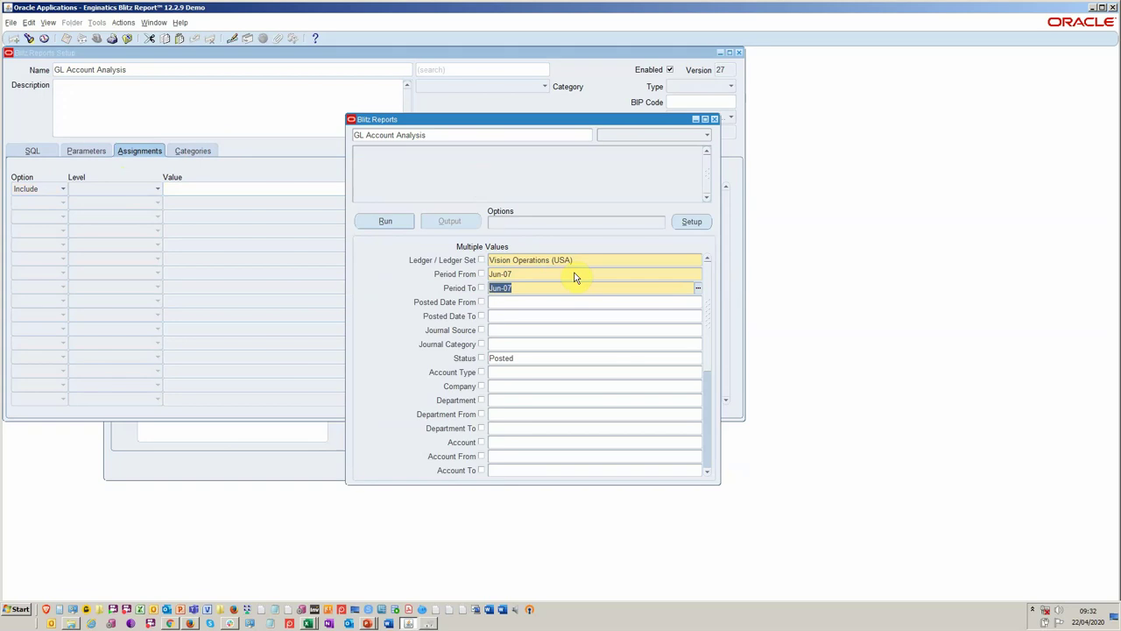
pyautogui.press('Tab')
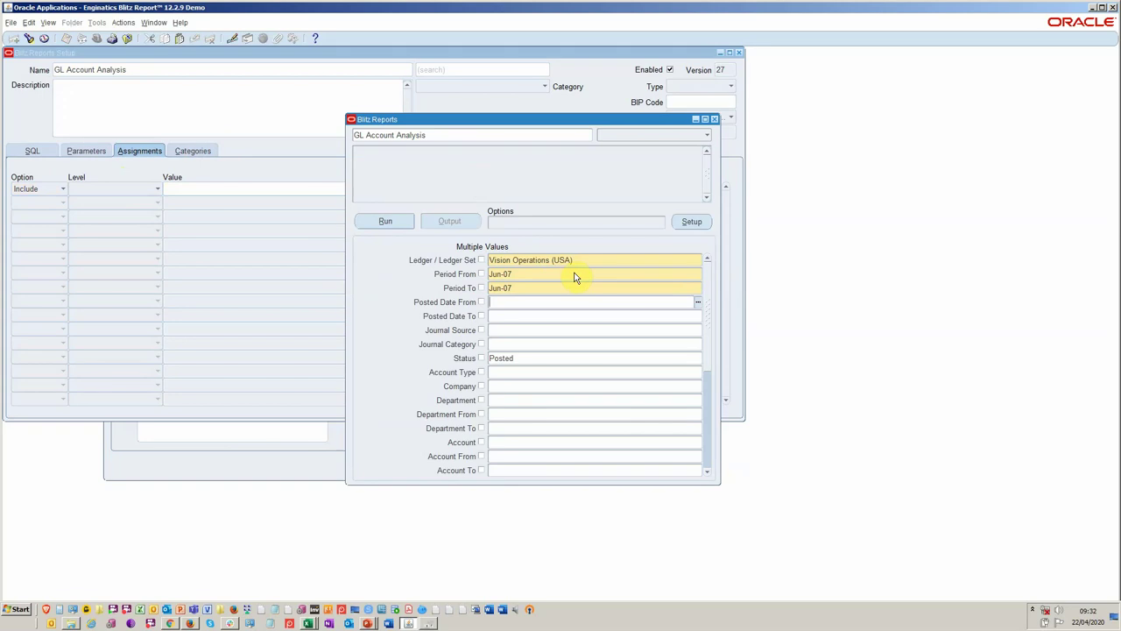
pyautogui.click(557, 330)
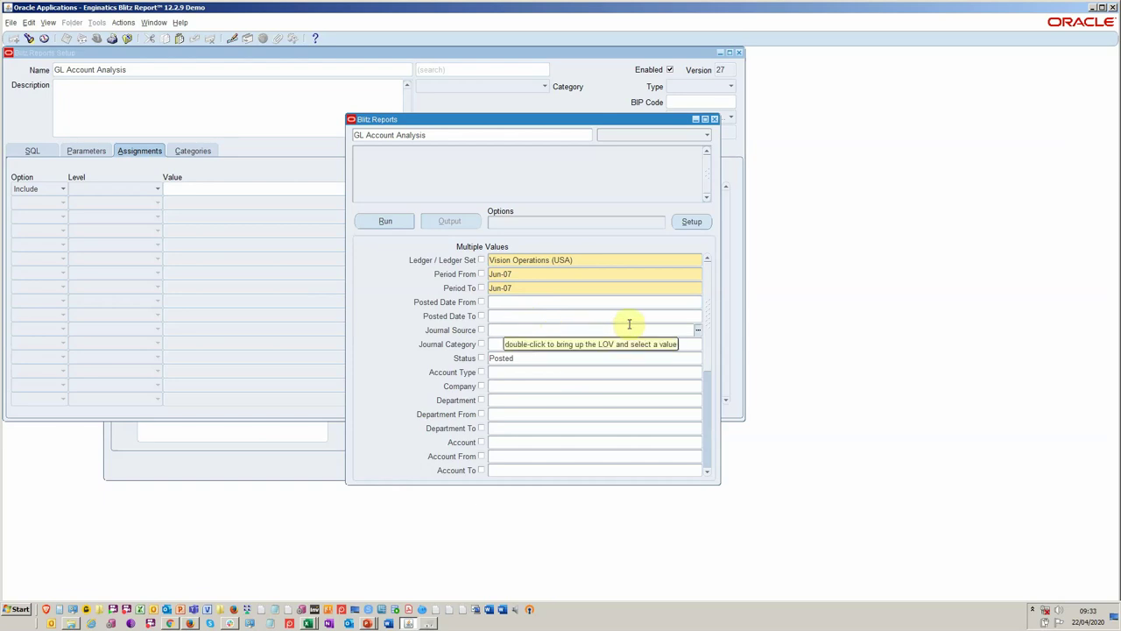
pyautogui.click(380, 220)
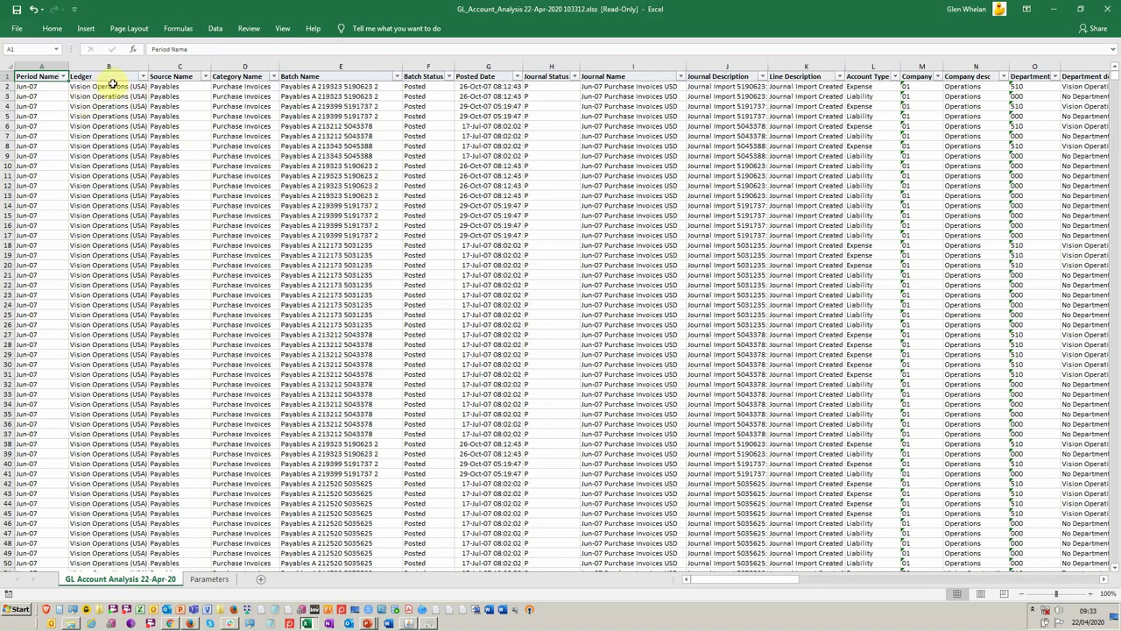
# - Inspect the Batch Name column in the Excel output and view its filter values without applying a filter
pyautogui.click(270, 88)
pyautogui.press('Right')
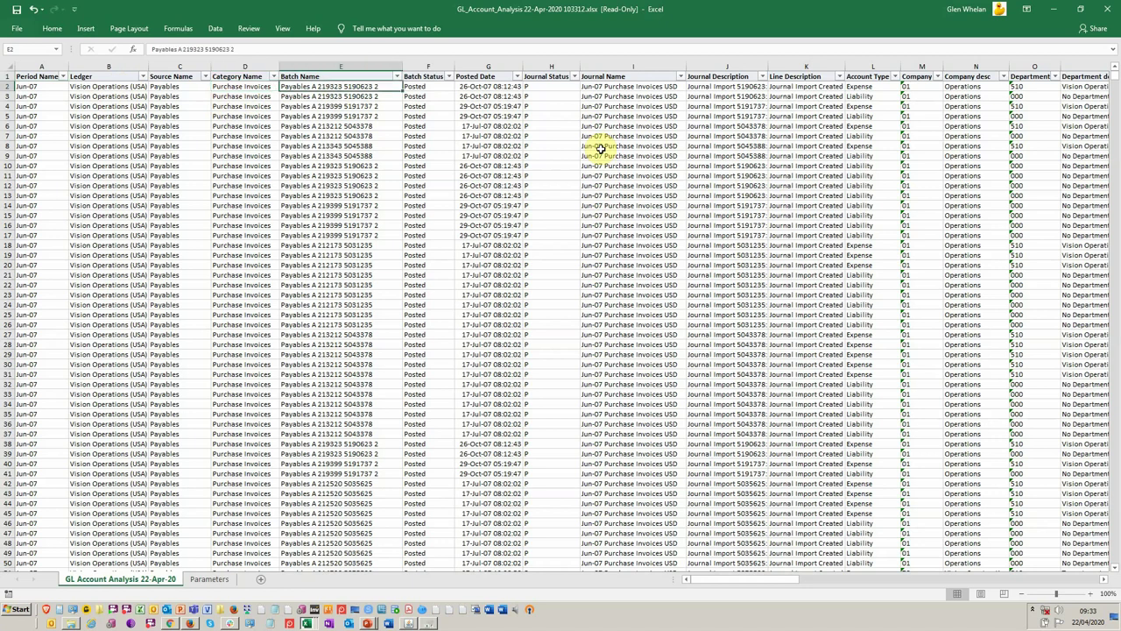
pyautogui.press('Right')
pyautogui.press('Left')
pyautogui.click(397, 77)
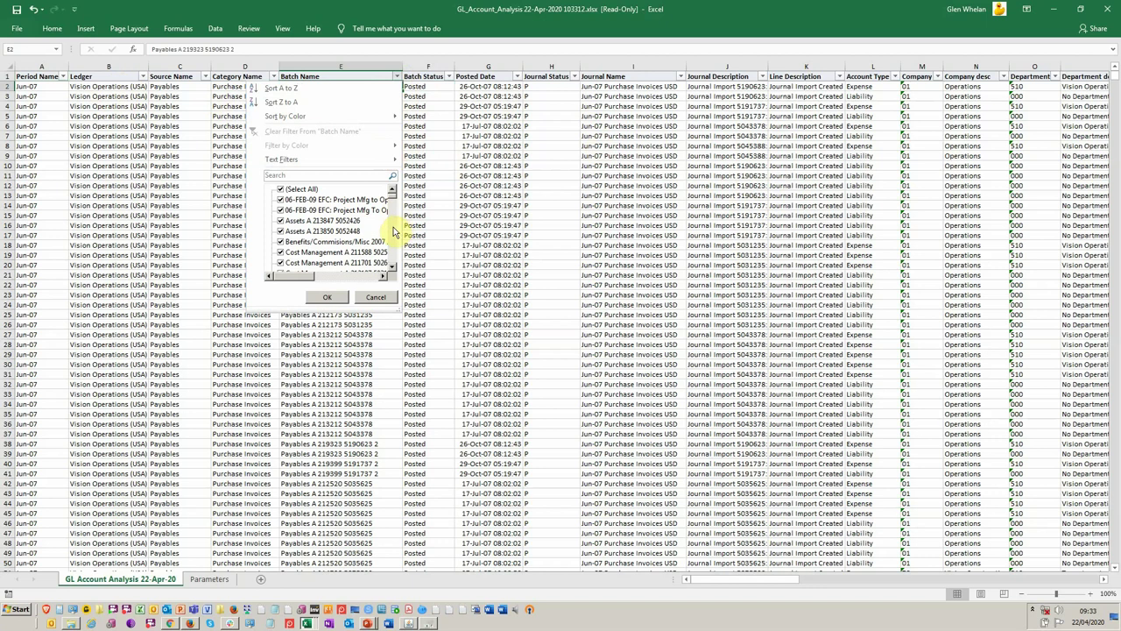
pyautogui.click(390, 296)
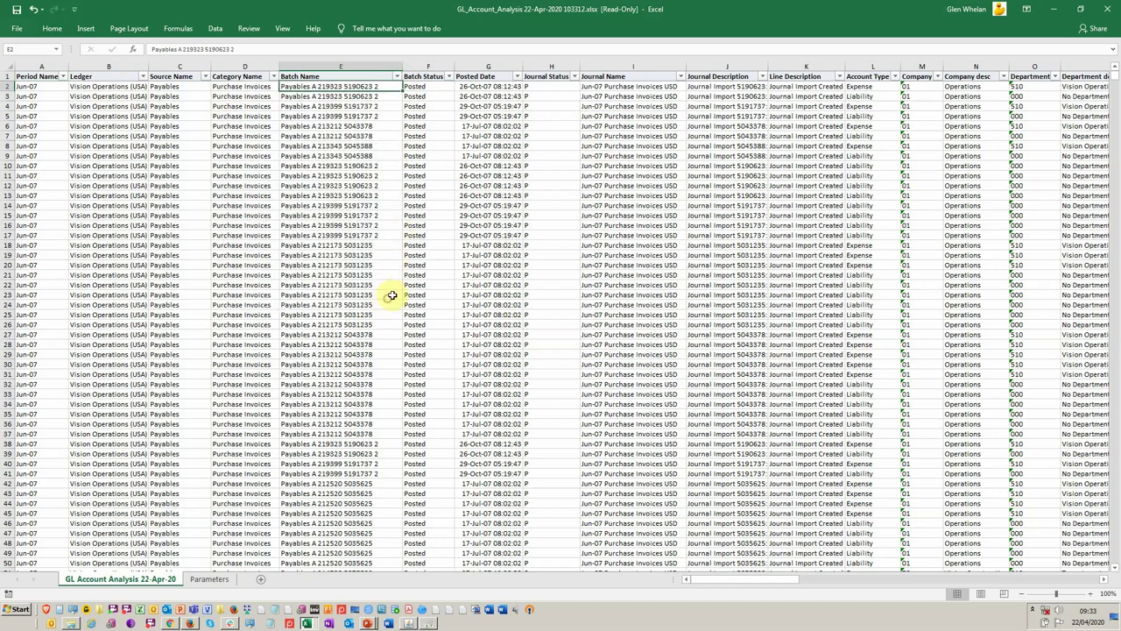
# - Examine the journal name, journal and line descriptions, account type, company, department and account columns in the first data row
pyautogui.click(615, 86)
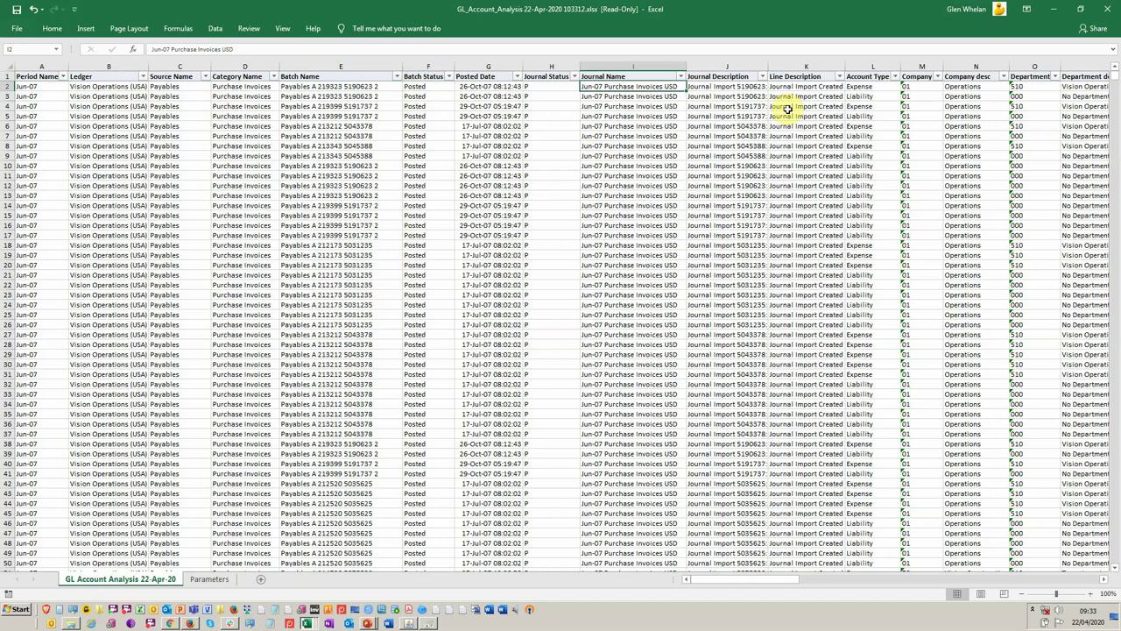
pyautogui.press('Right')
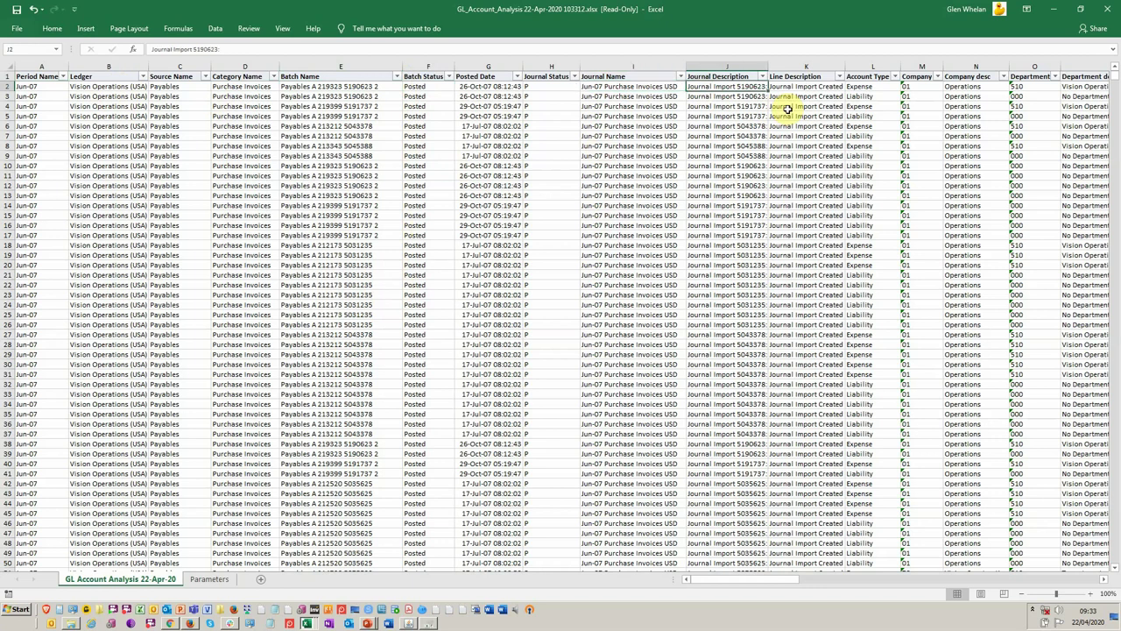
pyautogui.click(797, 88)
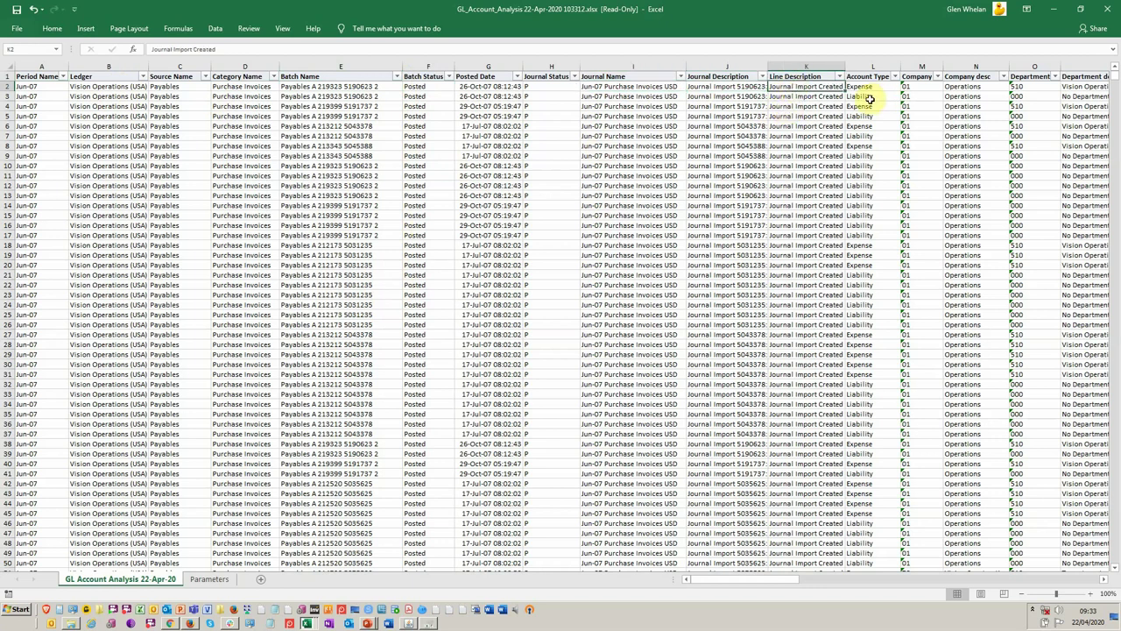
pyautogui.press('Right')
pyautogui.press('Right')
pyautogui.press('Right')
pyautogui.press('Right')
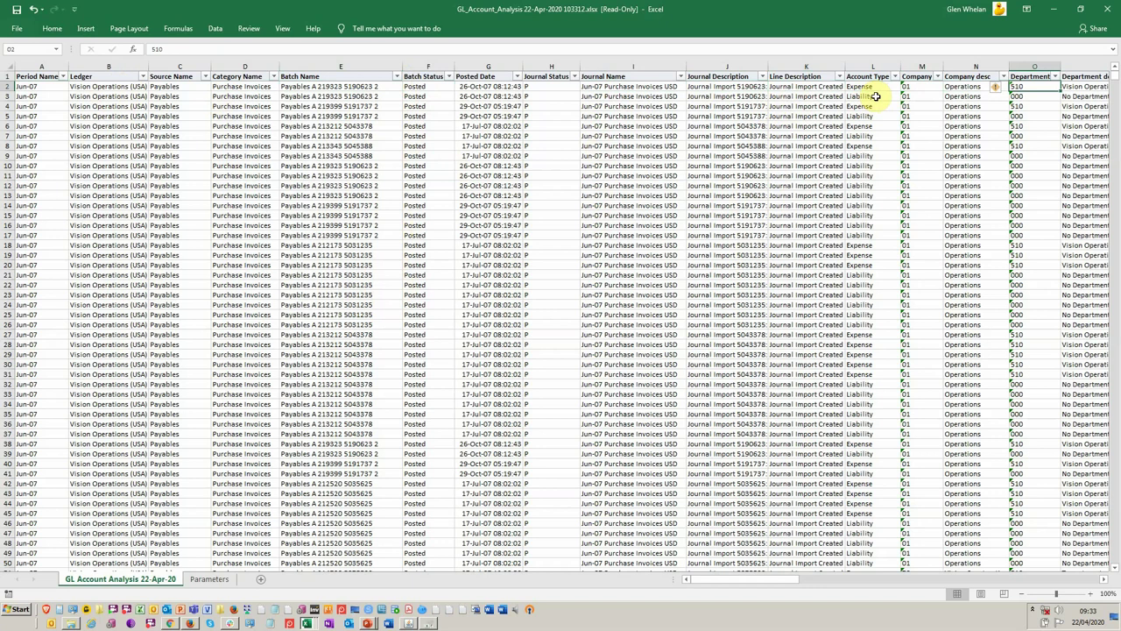
pyautogui.press('Right')
pyautogui.press('Right')
pyautogui.press('Right')
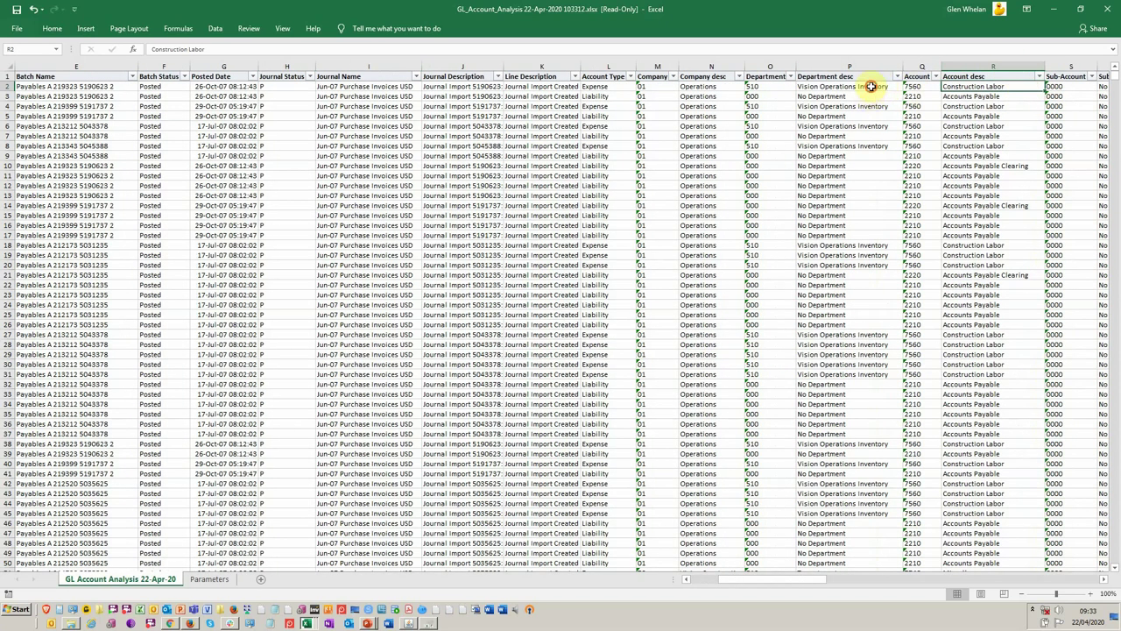
# - Examine the sub-account, product, transaction currency and entered debit, credit and amount columns in the first data row
pyautogui.press('Right')
pyautogui.press('Right')
pyautogui.press('Right')
pyautogui.press('Right')
pyautogui.press('Right')
pyautogui.press('Right')
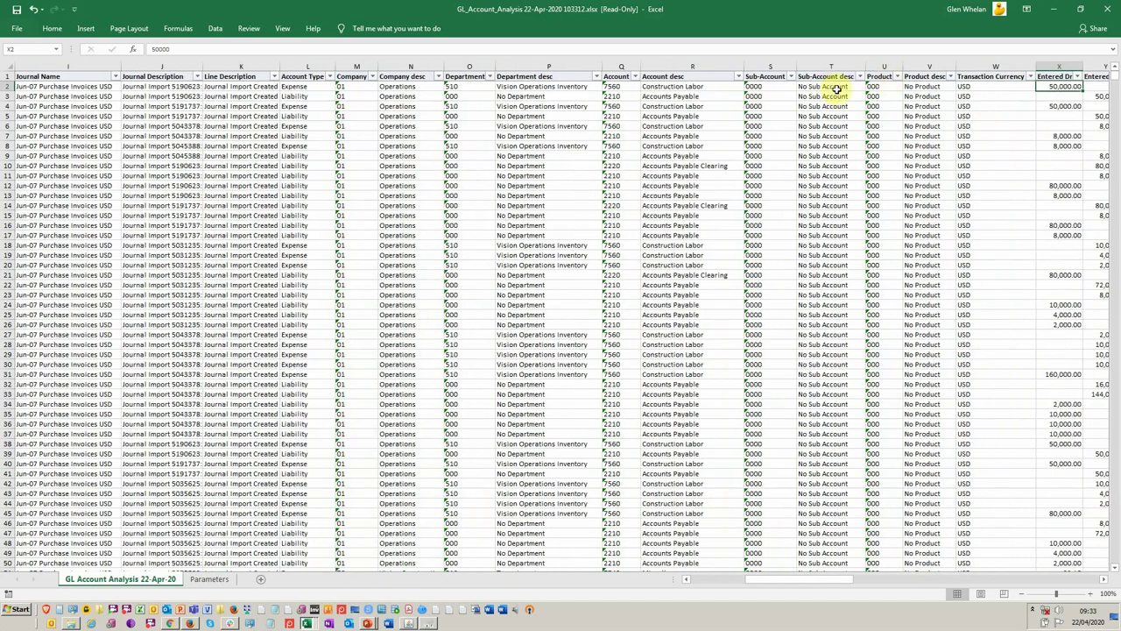
pyautogui.press('Right')
pyautogui.press('Right')
pyautogui.press('Right')
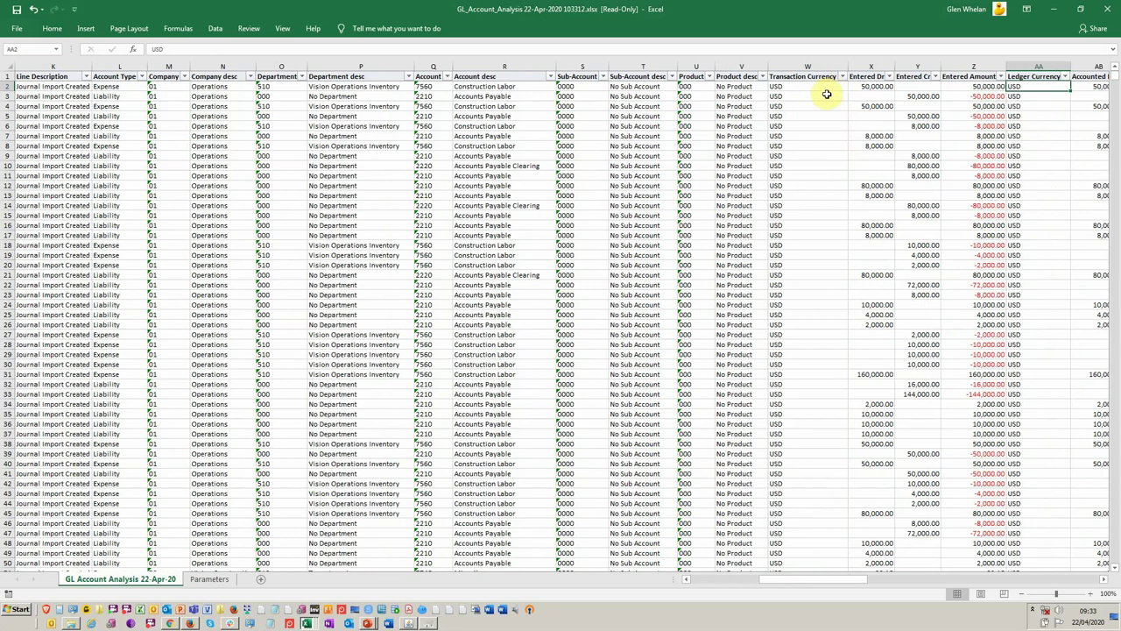
pyautogui.click(825, 86)
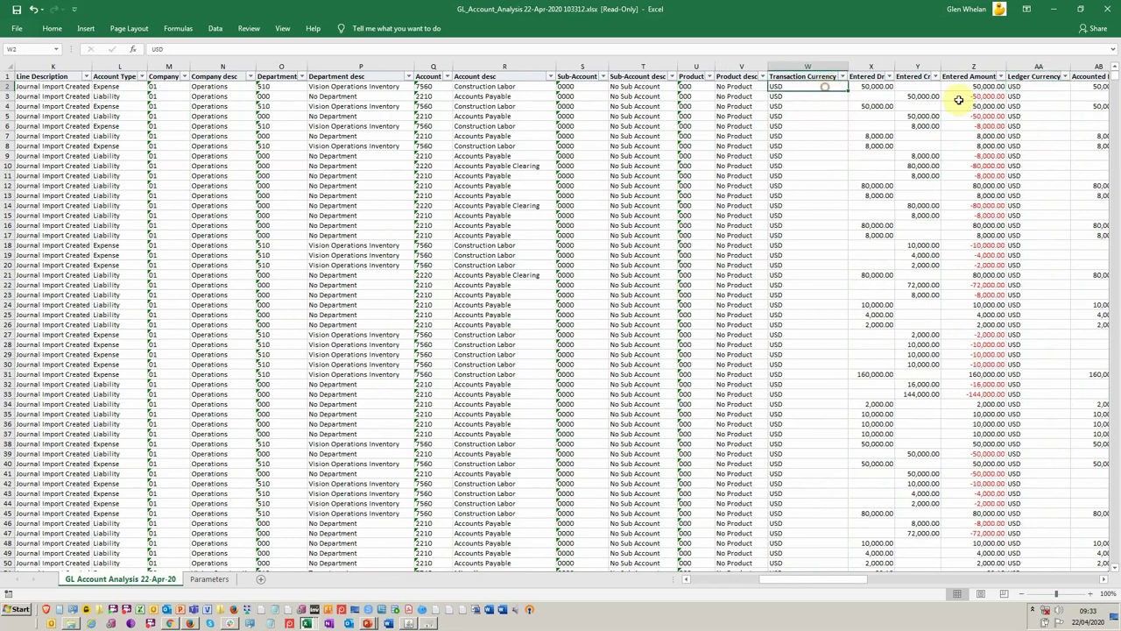
pyautogui.press('Right')
pyautogui.press('Right')
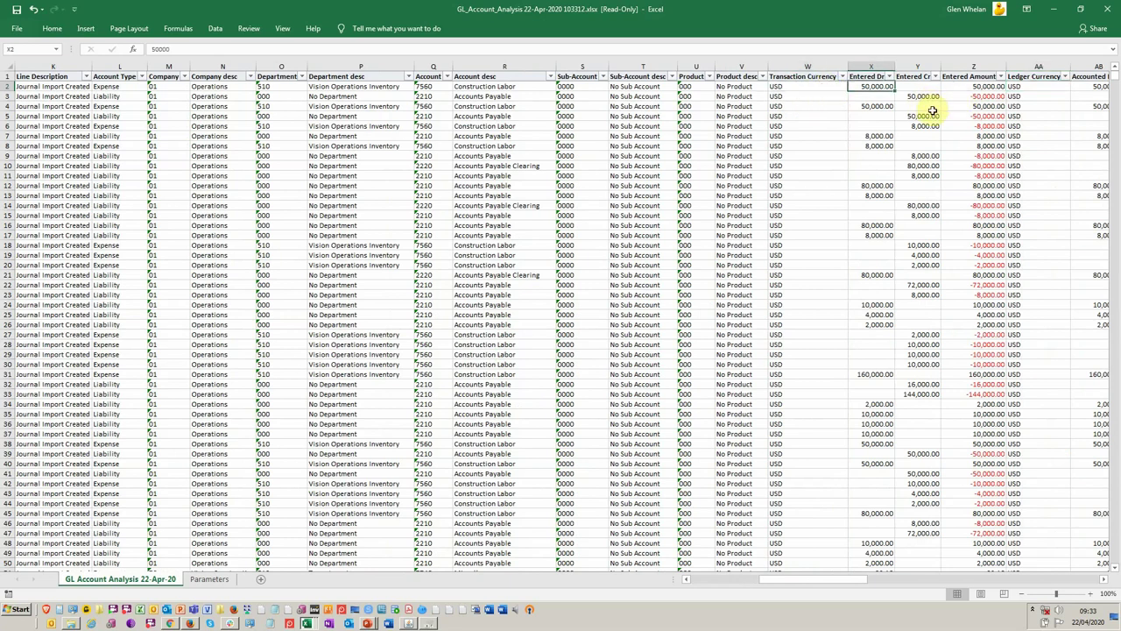
pyautogui.press('Right')
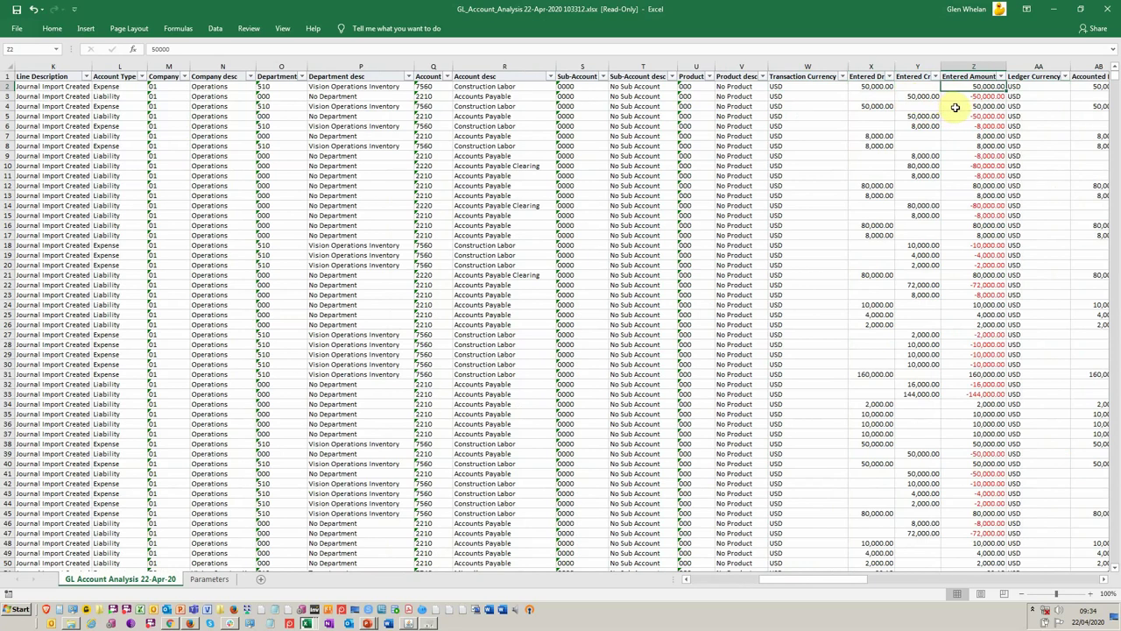
# - Examine the ledger currency, accounted debit, credit and amount, transaction number and description columns in the first data row
pyautogui.press('Right')
pyautogui.press('Right')
pyautogui.press('Right')
pyautogui.press('Right')
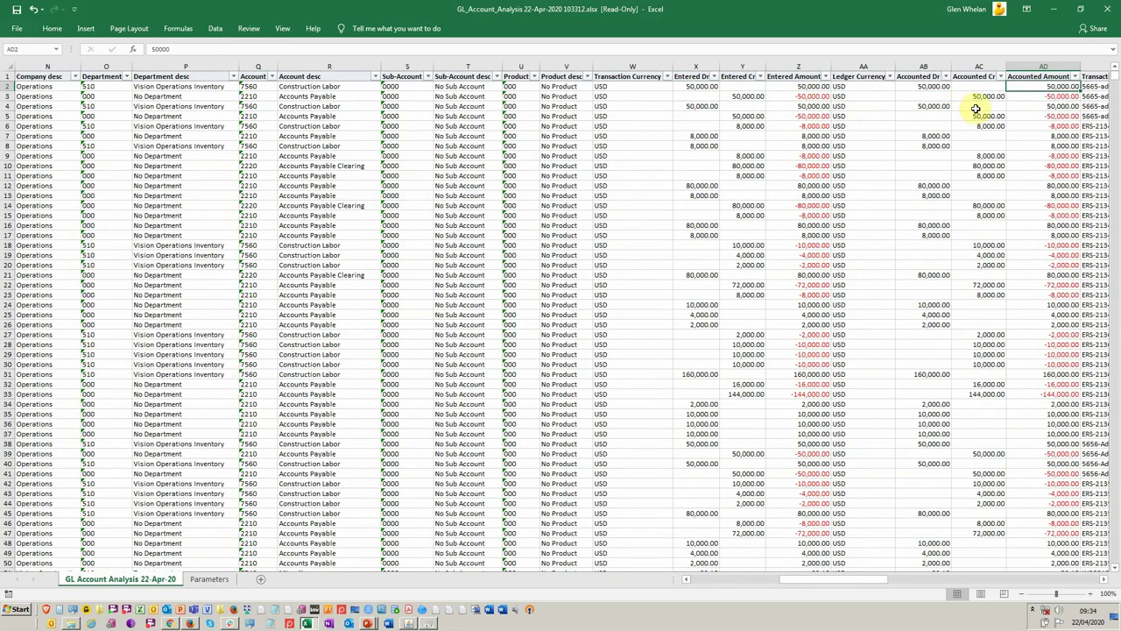
pyautogui.press('Right')
pyautogui.press('Right')
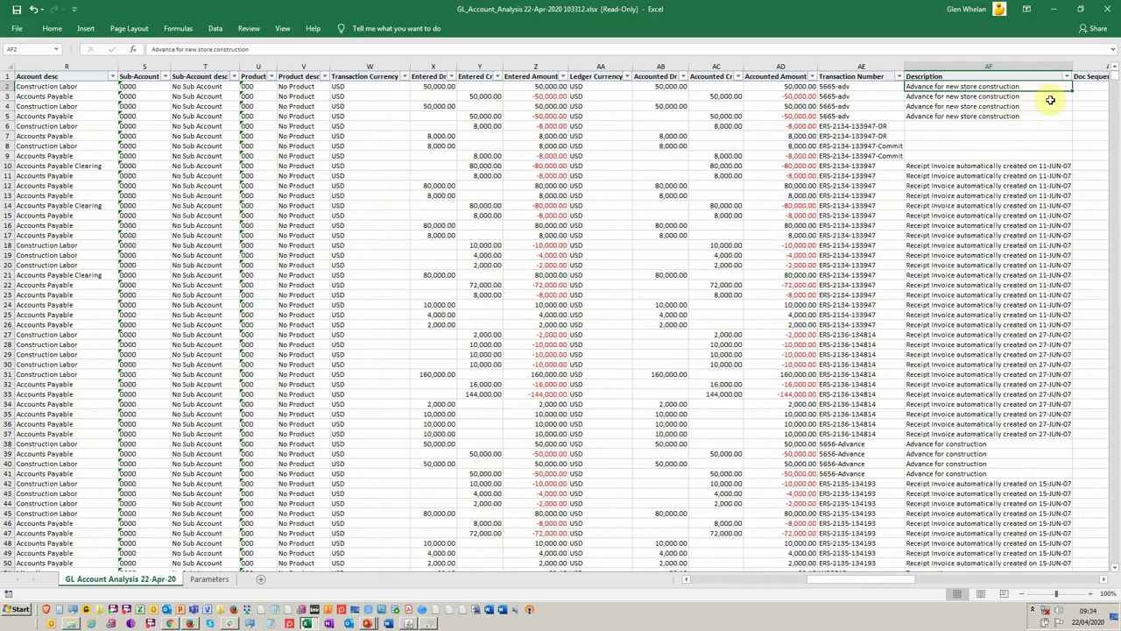
pyautogui.press('Right')
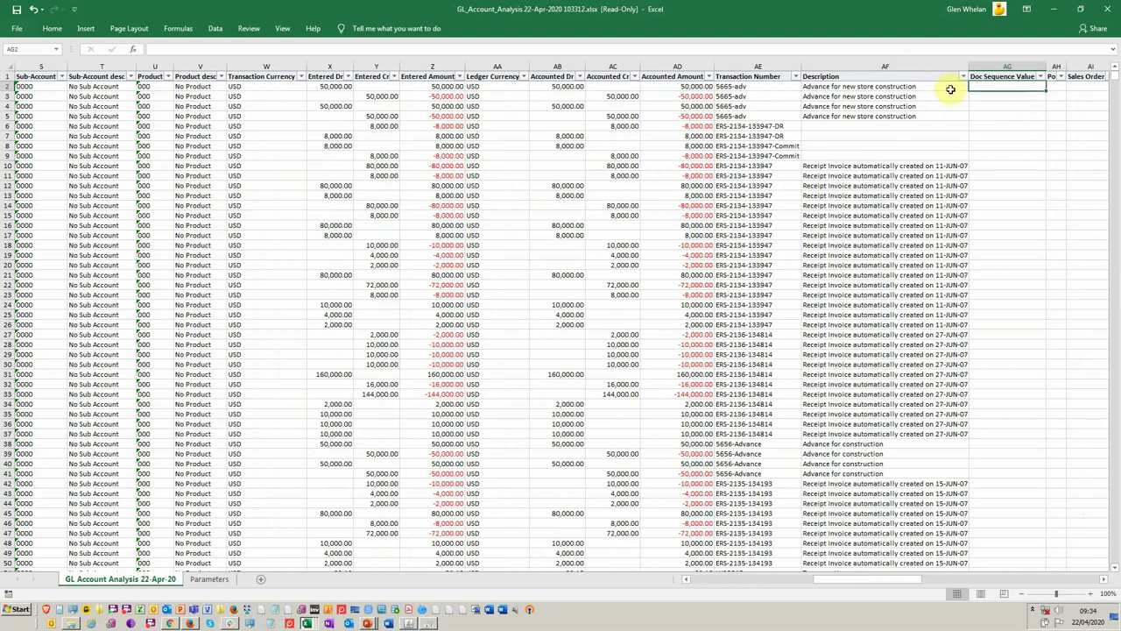
# - Check a receipt invoice description, look through the remaining columns up to Event Id, and return to the first columns
pyautogui.click(944, 166)
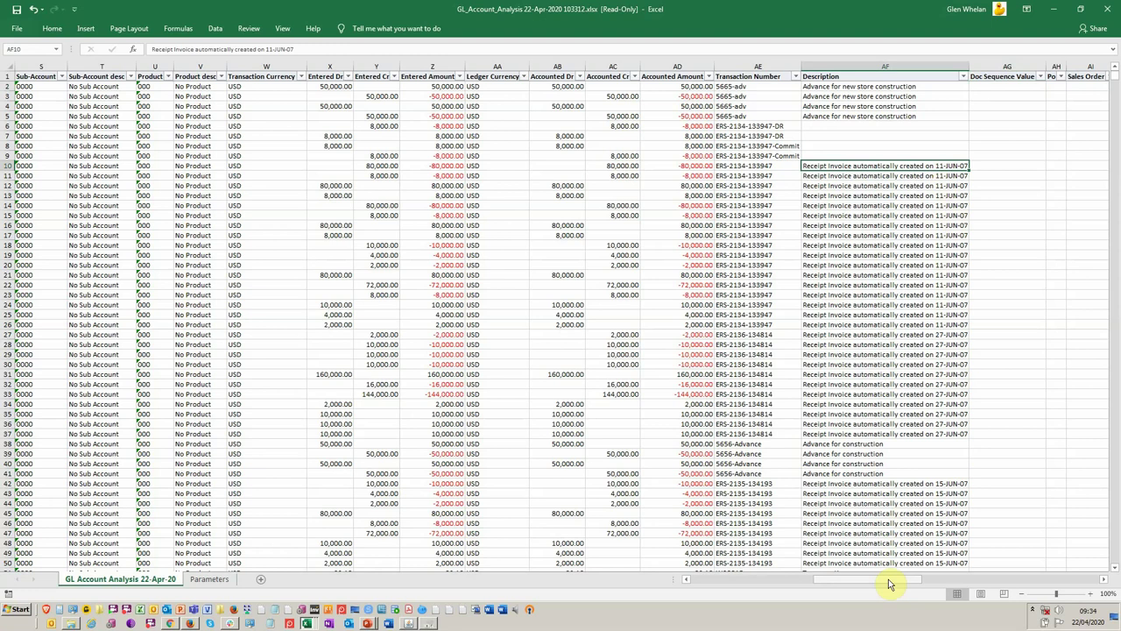
pyautogui.moveTo(888, 580); pyautogui.dragTo(1074, 575)
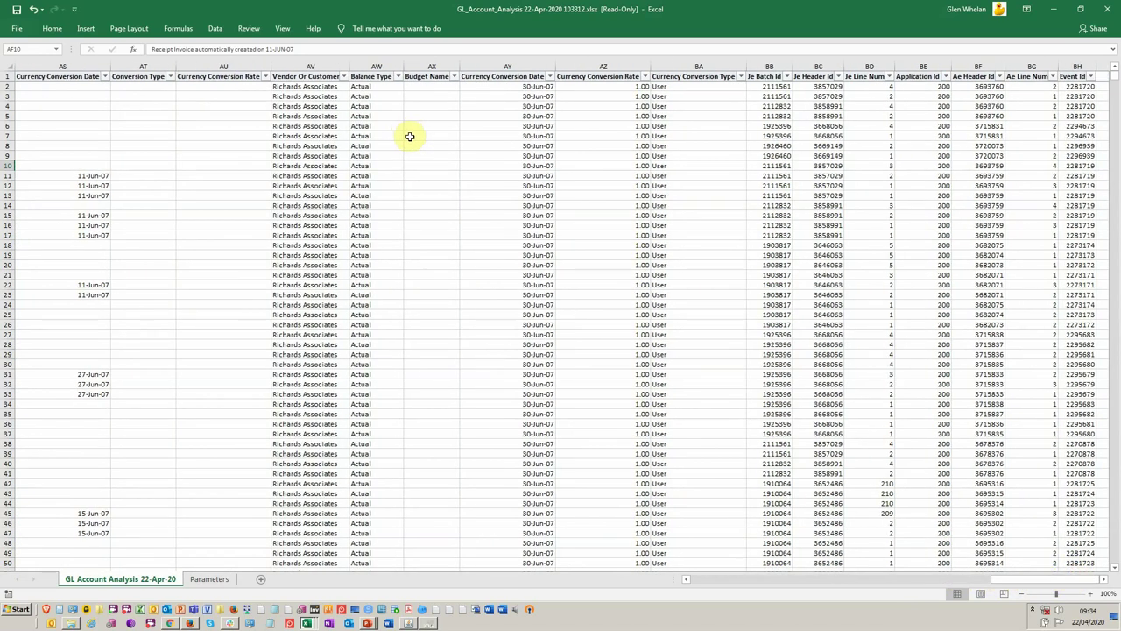
pyautogui.click(717, 582)
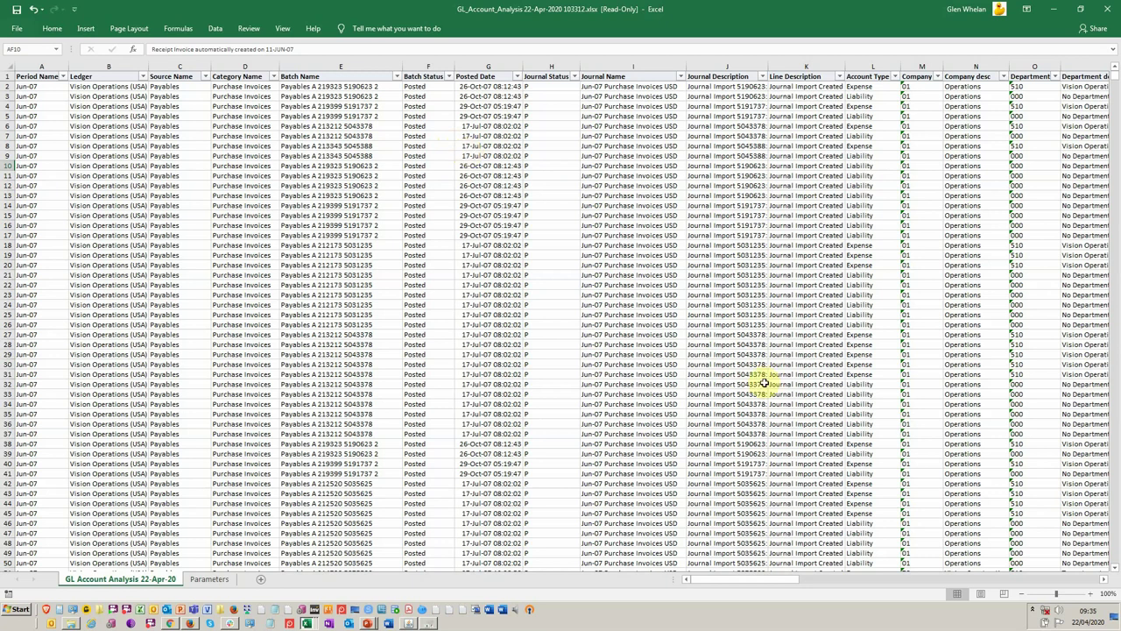
pyautogui.click(1033, 616)
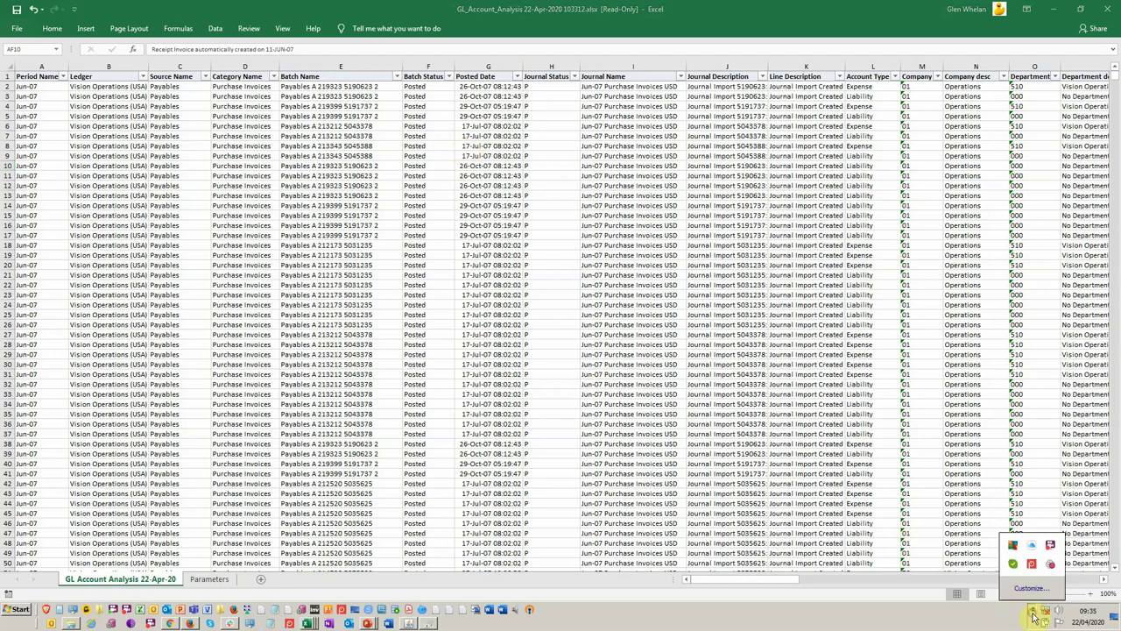
pyautogui.rightClick(1050, 548)
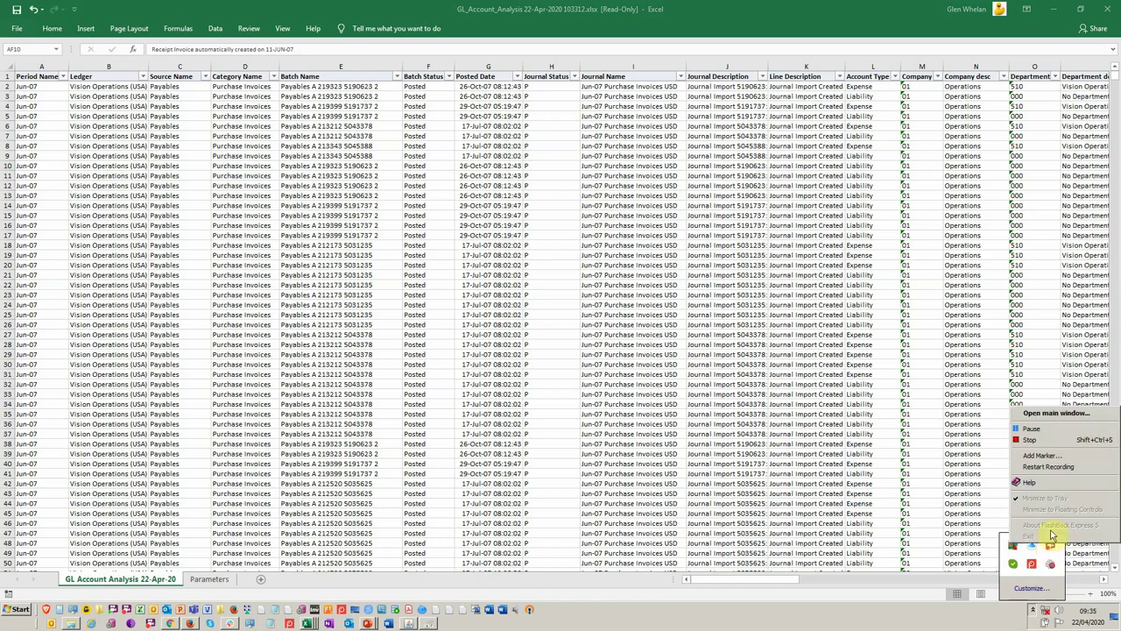